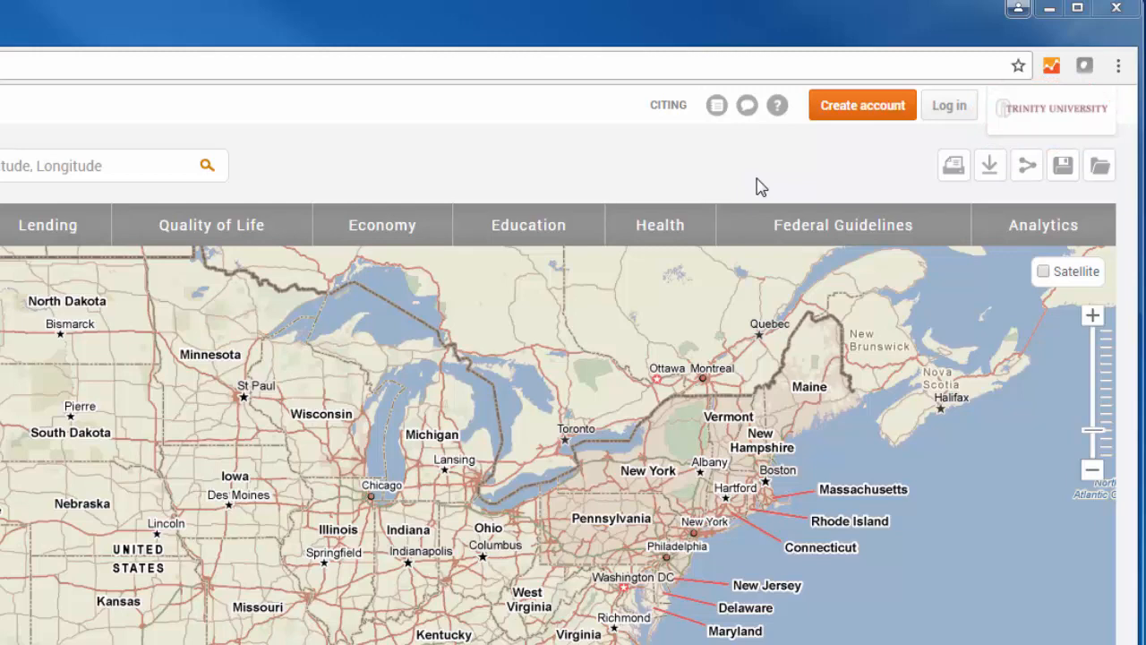
click(885, 126)
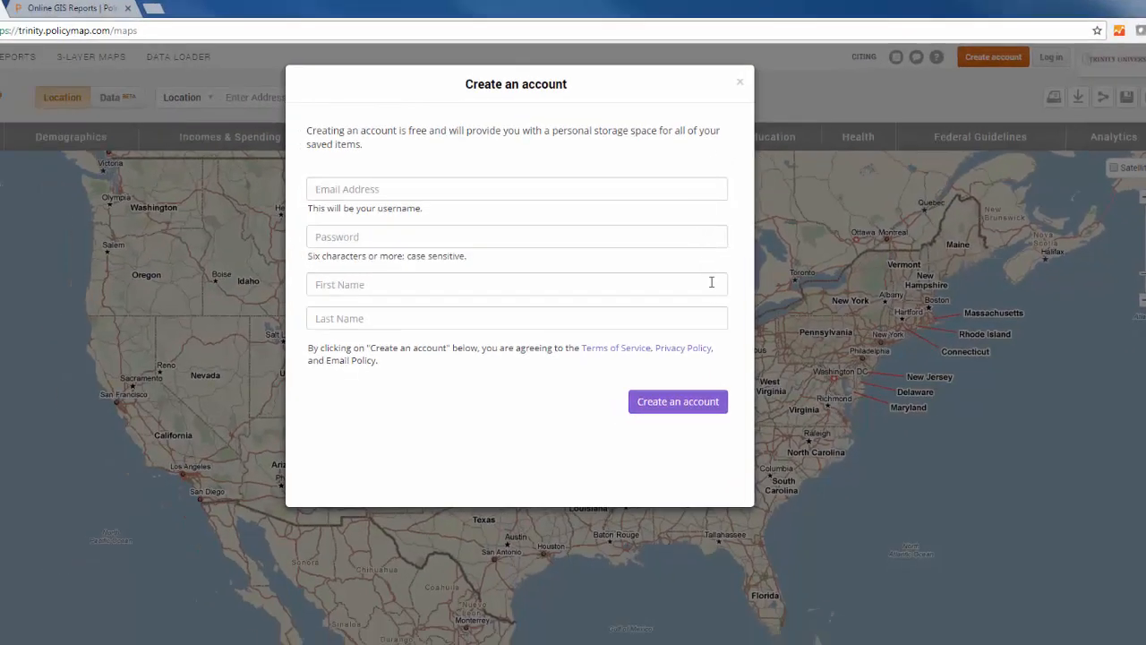
click(743, 85)
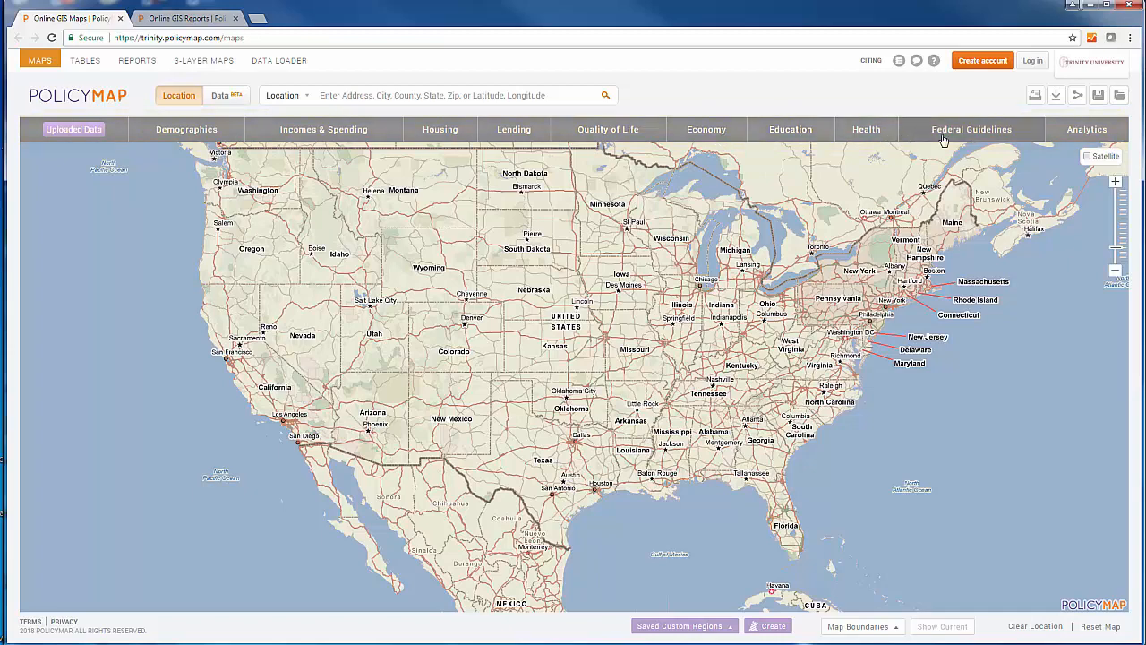
Browse the data layer categories and map the Demographics layer for Age 65 or older.
click(209, 136)
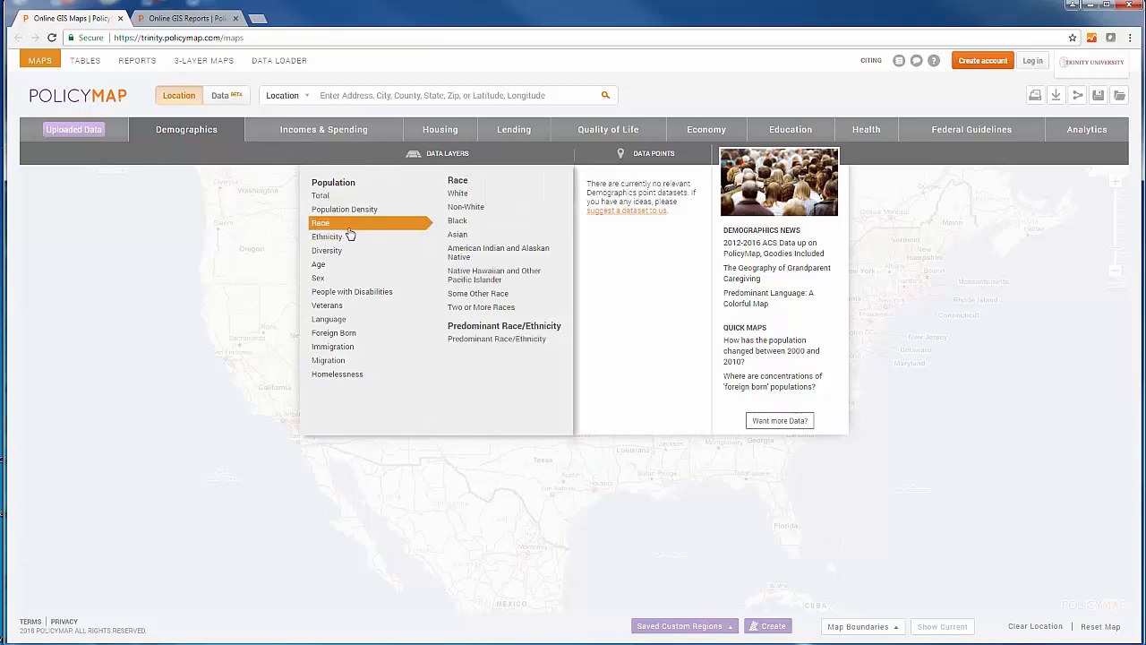
mouse_move(349, 258)
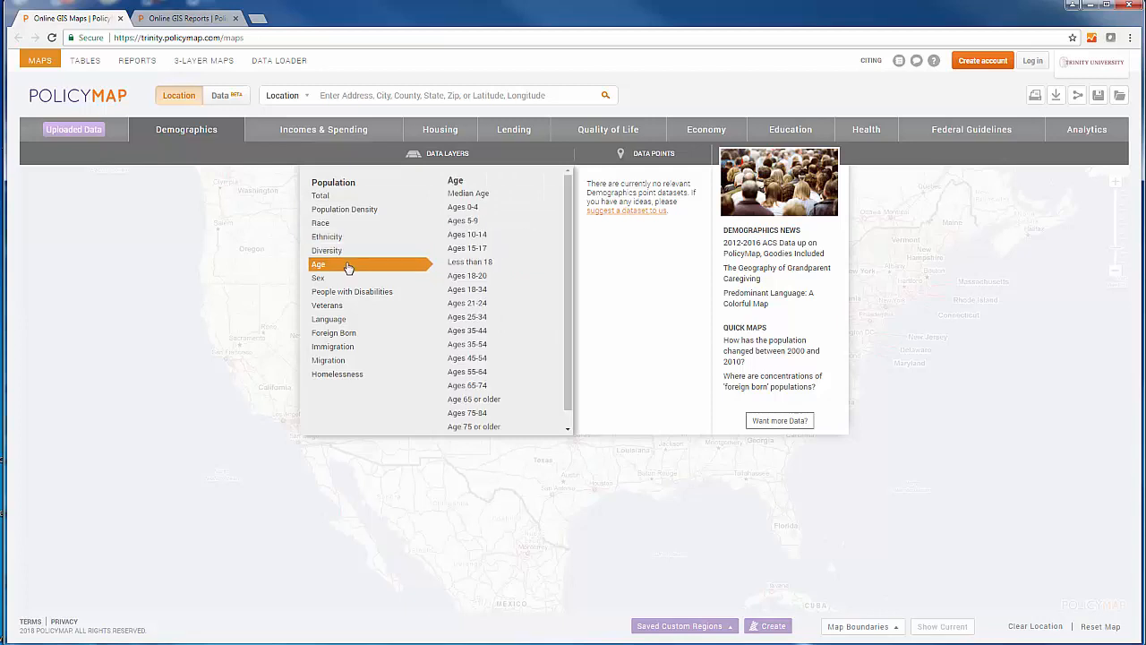
mouse_move(355, 306)
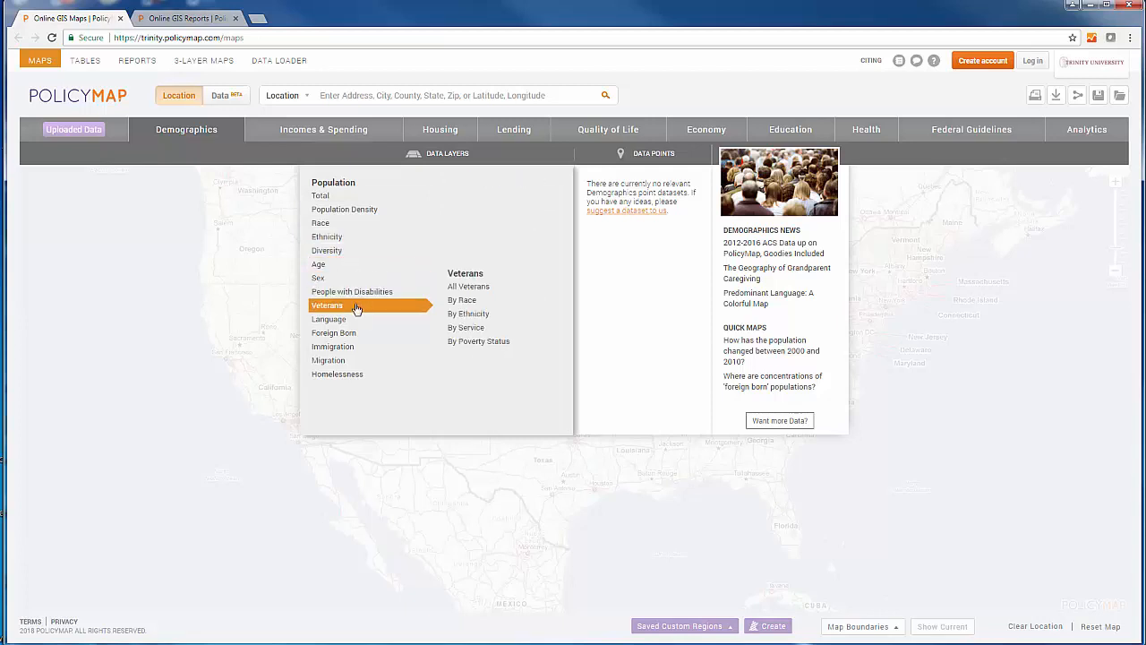
mouse_move(471, 307)
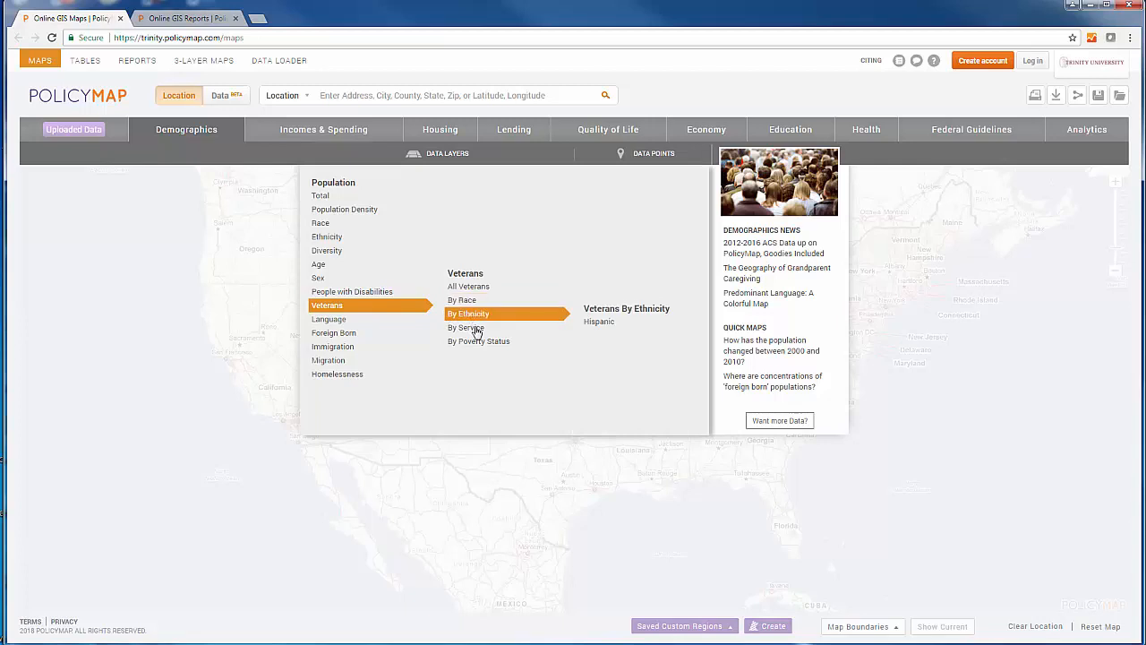
mouse_move(477, 342)
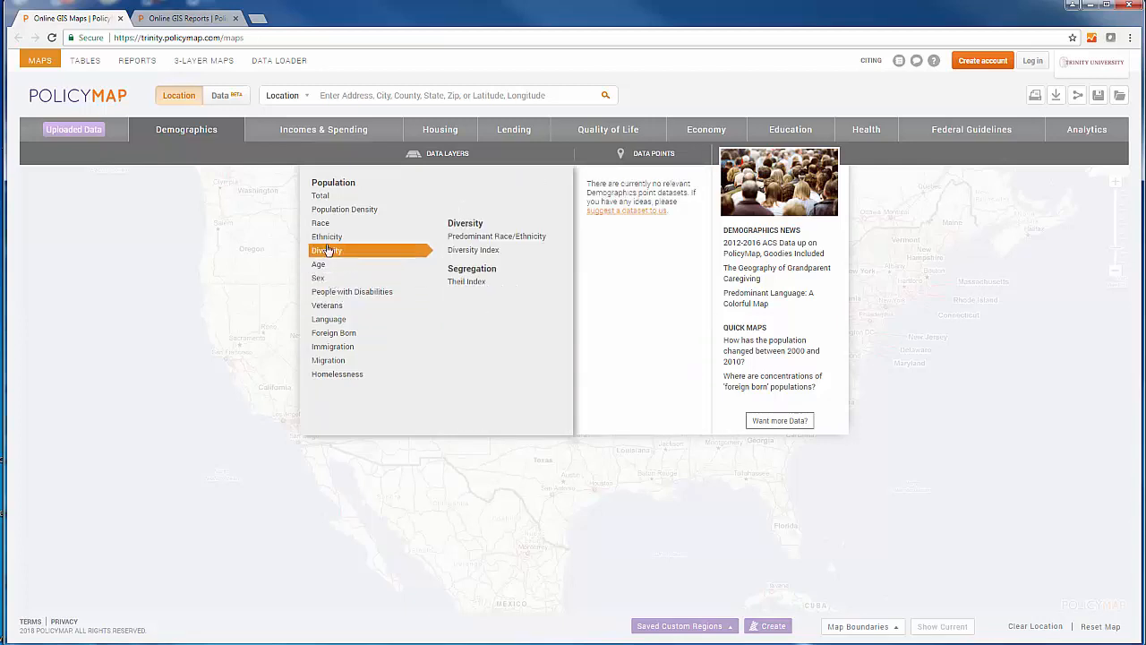
mouse_move(332, 198)
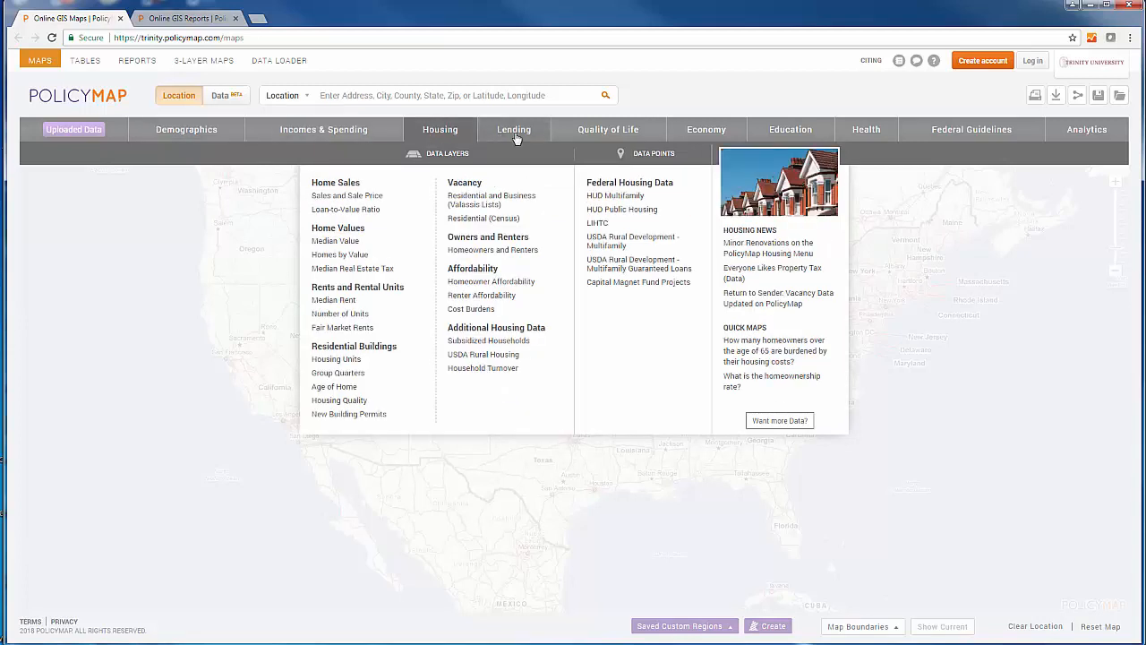
mouse_move(606, 137)
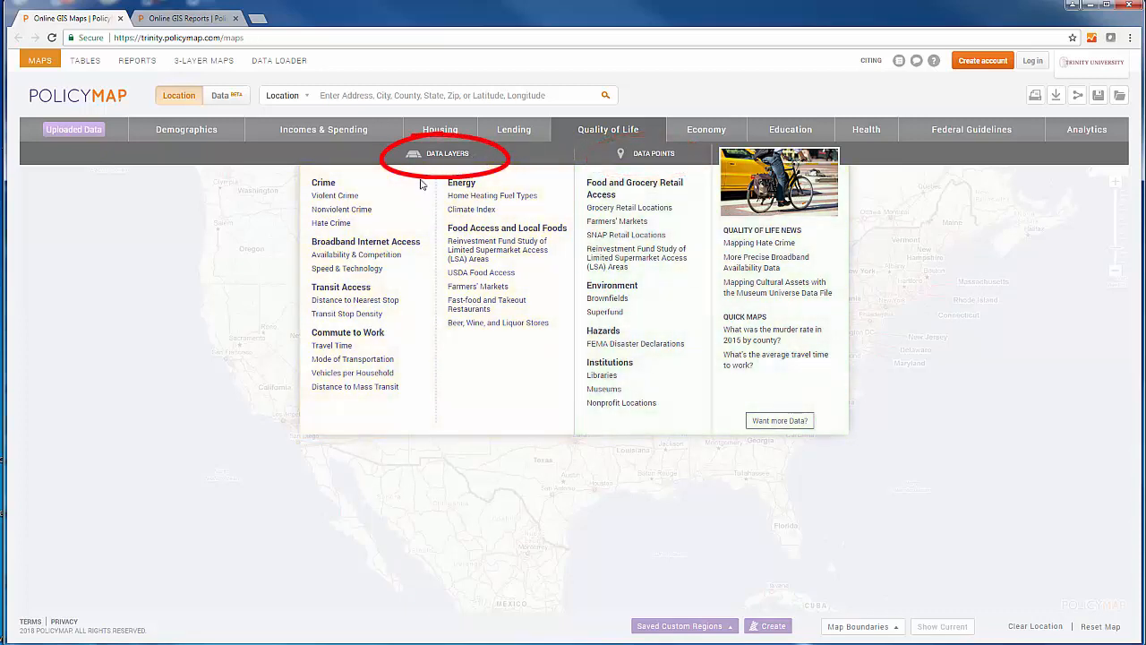
mouse_move(410, 211)
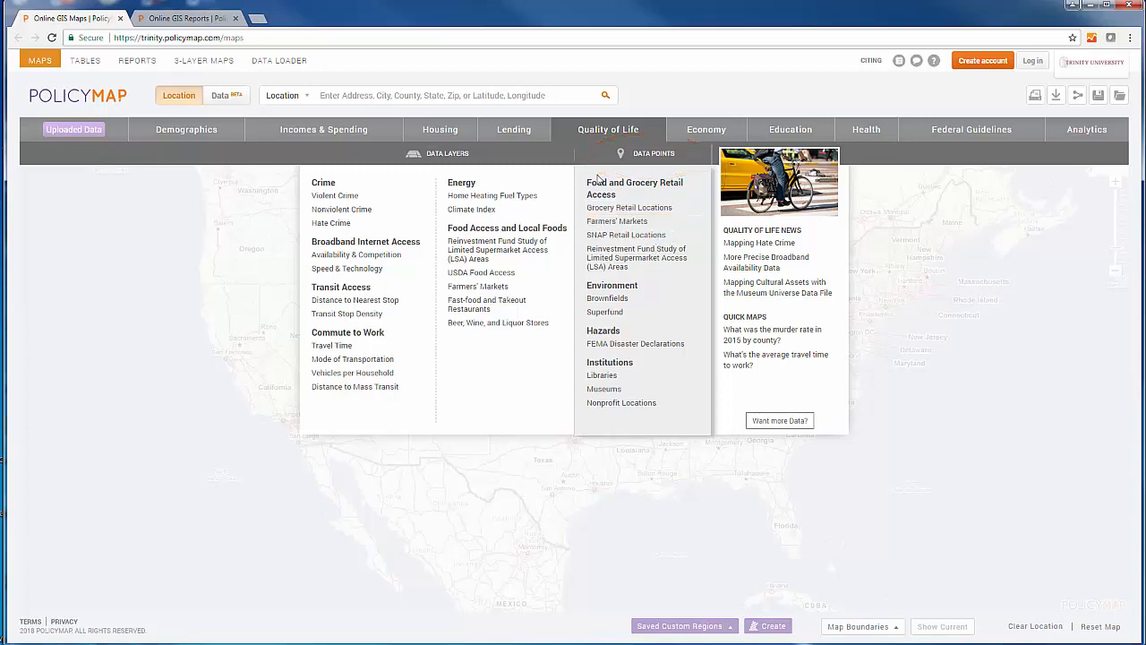
click(188, 135)
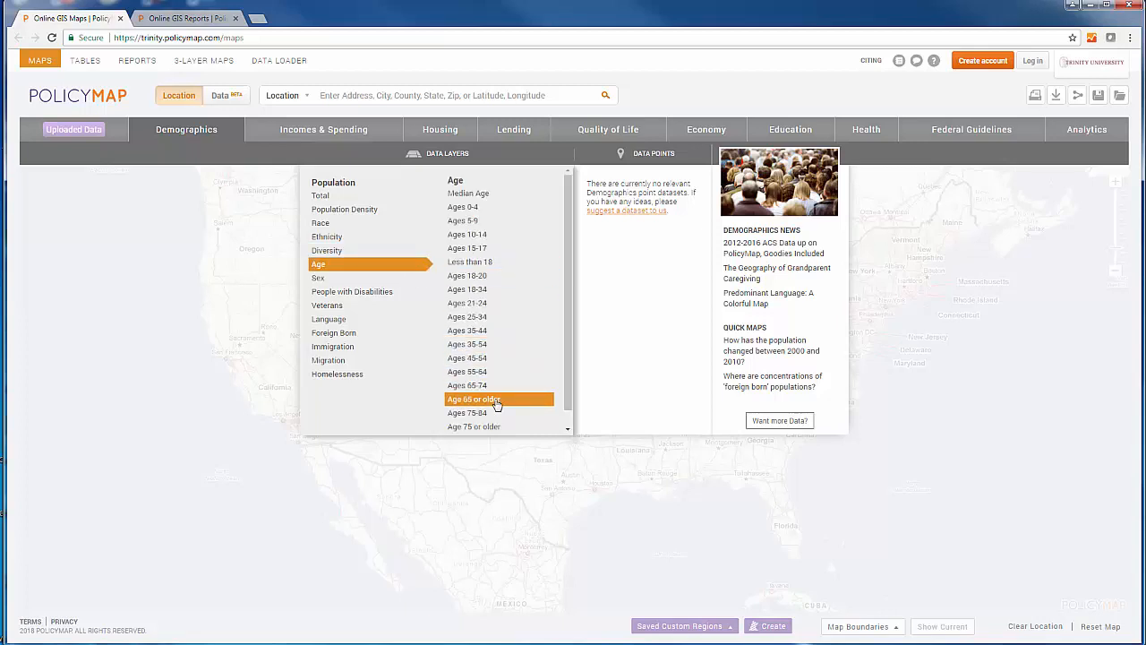
click(497, 403)
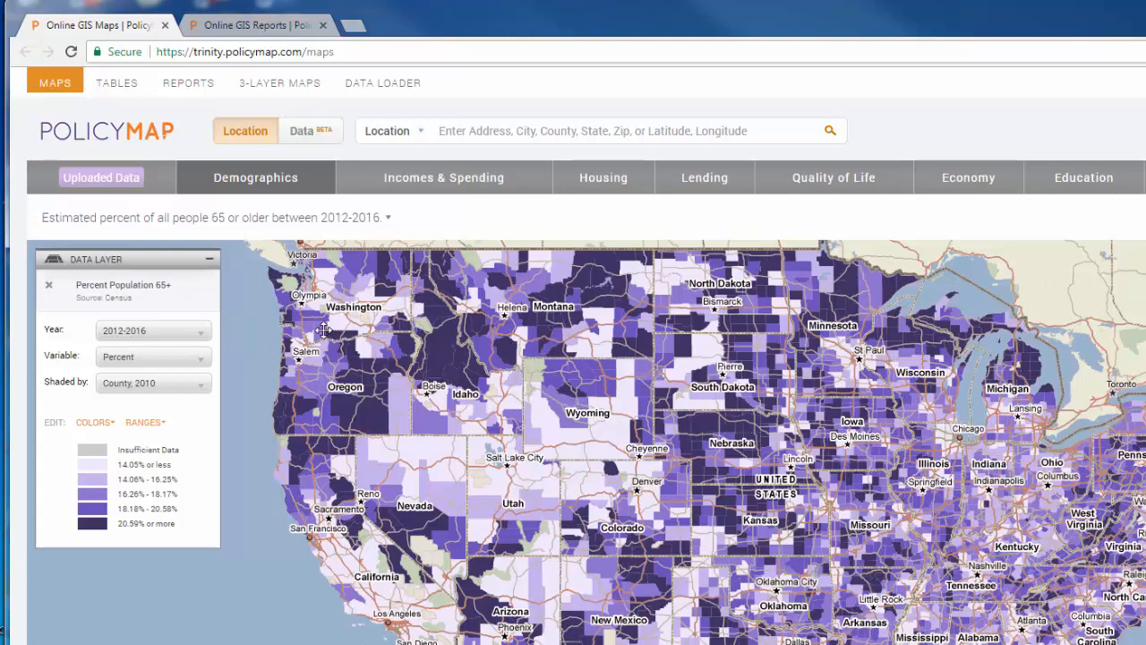
Review the Year, Variable and Shaded by options available for the age 65+ data layer.
click(200, 337)
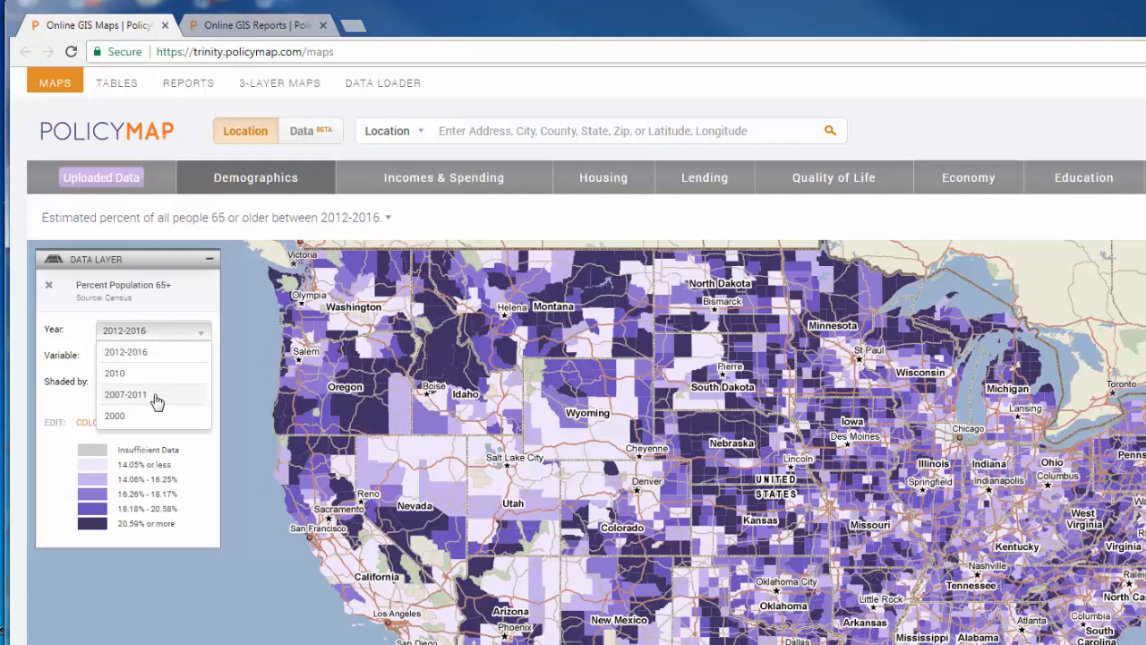
click(206, 335)
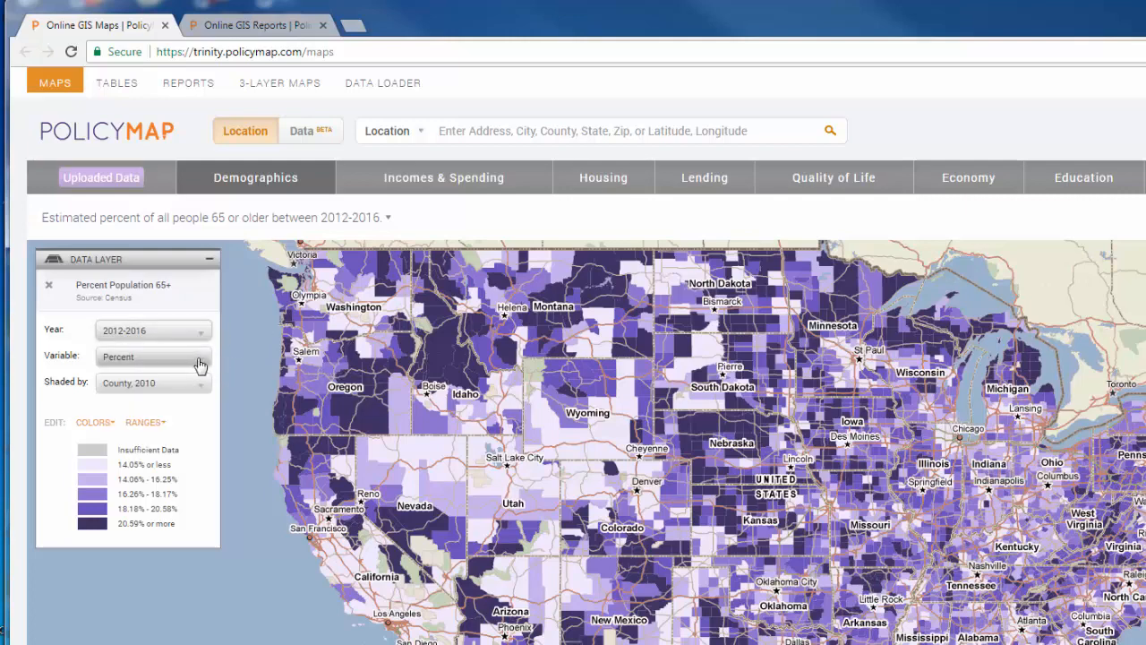
click(202, 360)
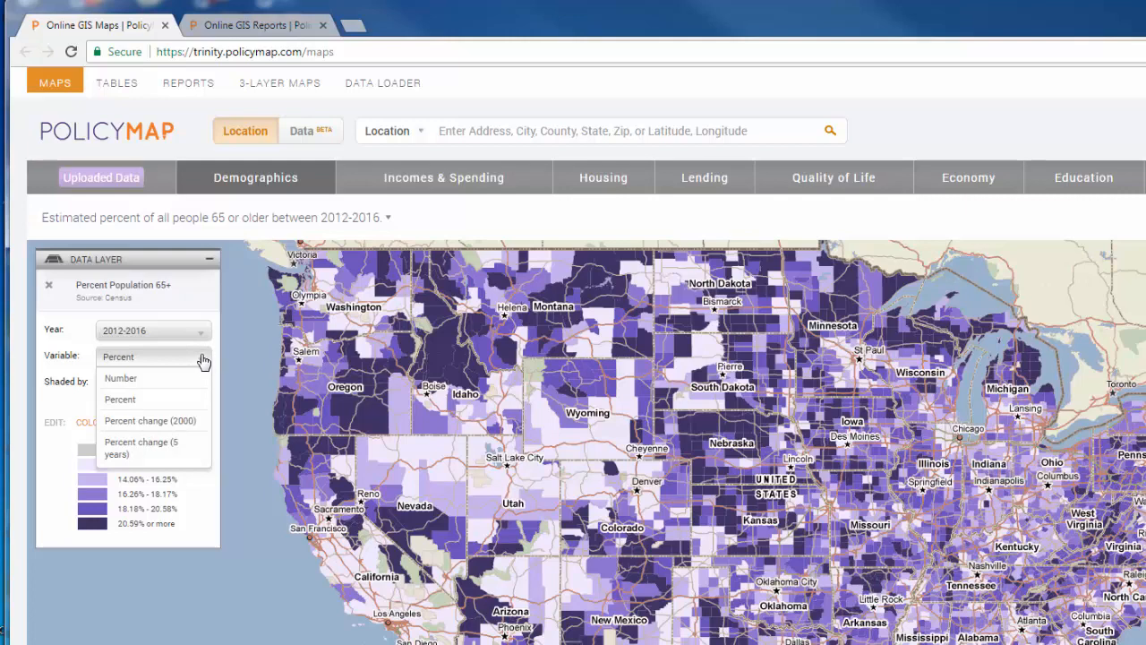
click(204, 361)
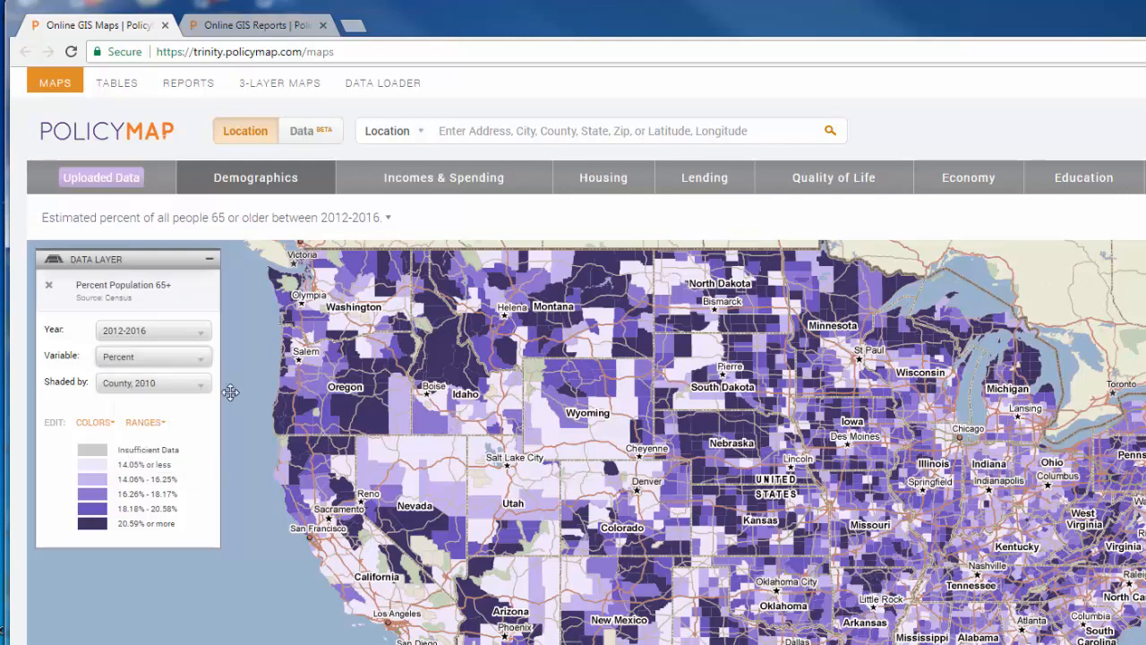
click(202, 387)
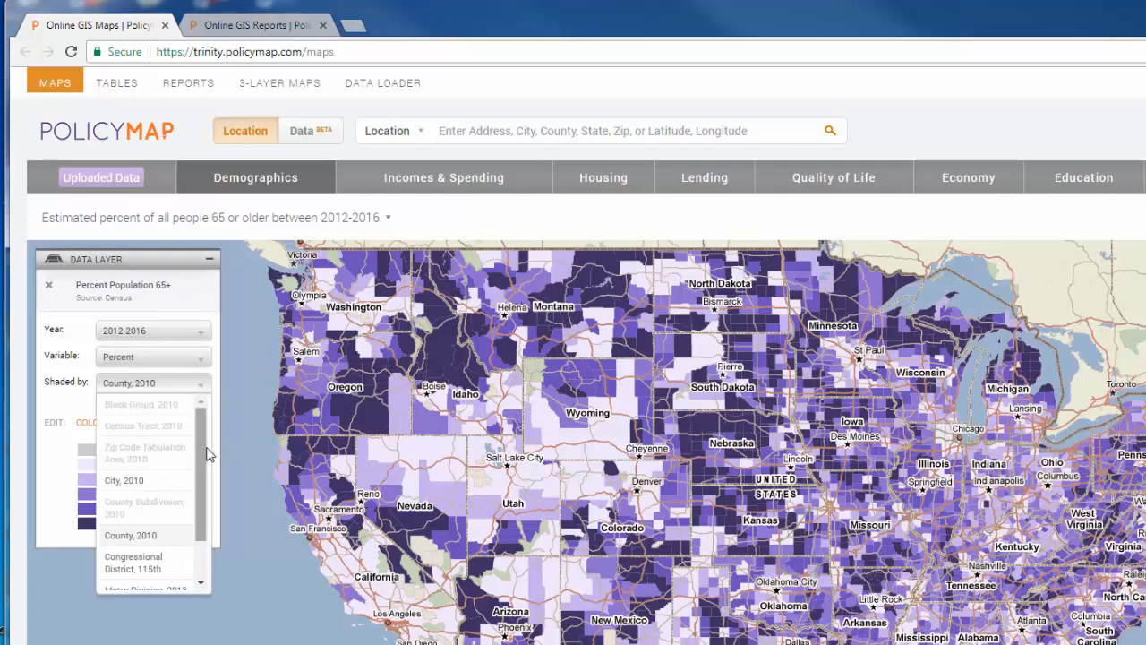
scroll(202, 446, down, 2)
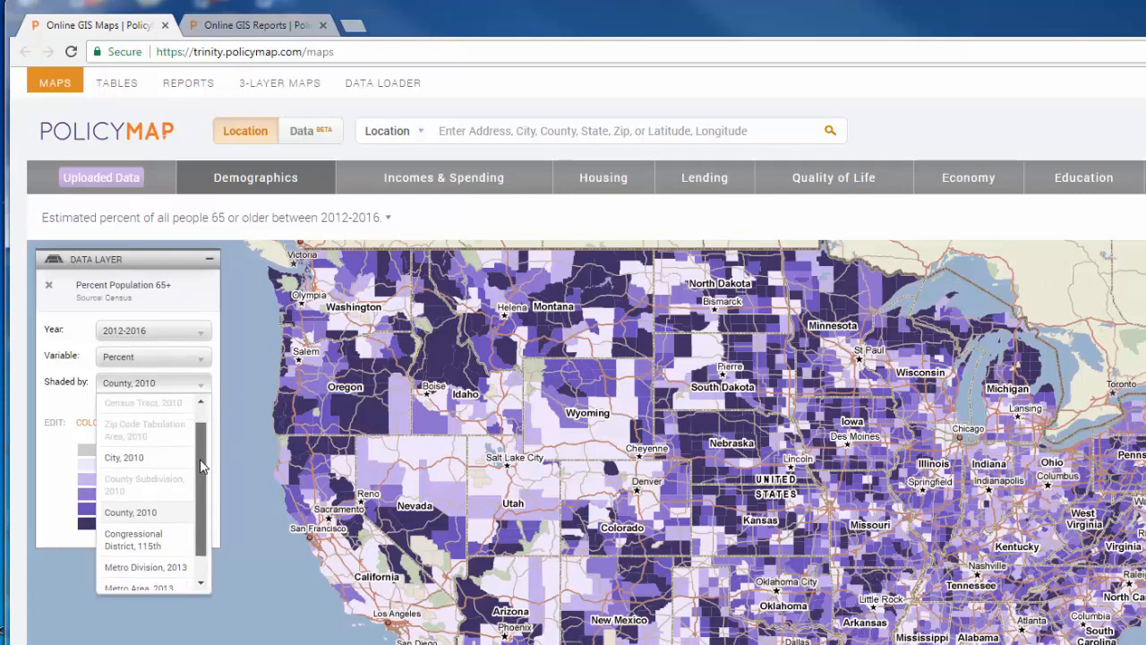
scroll(199, 461, down, 1)
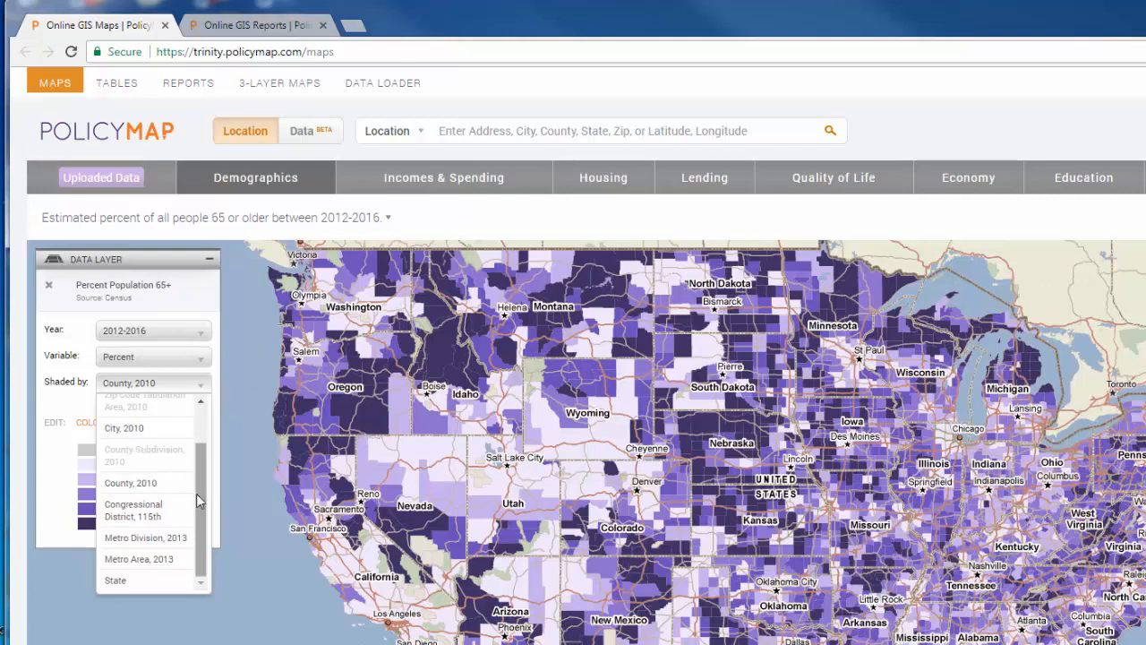
scroll(198, 501, up, 3)
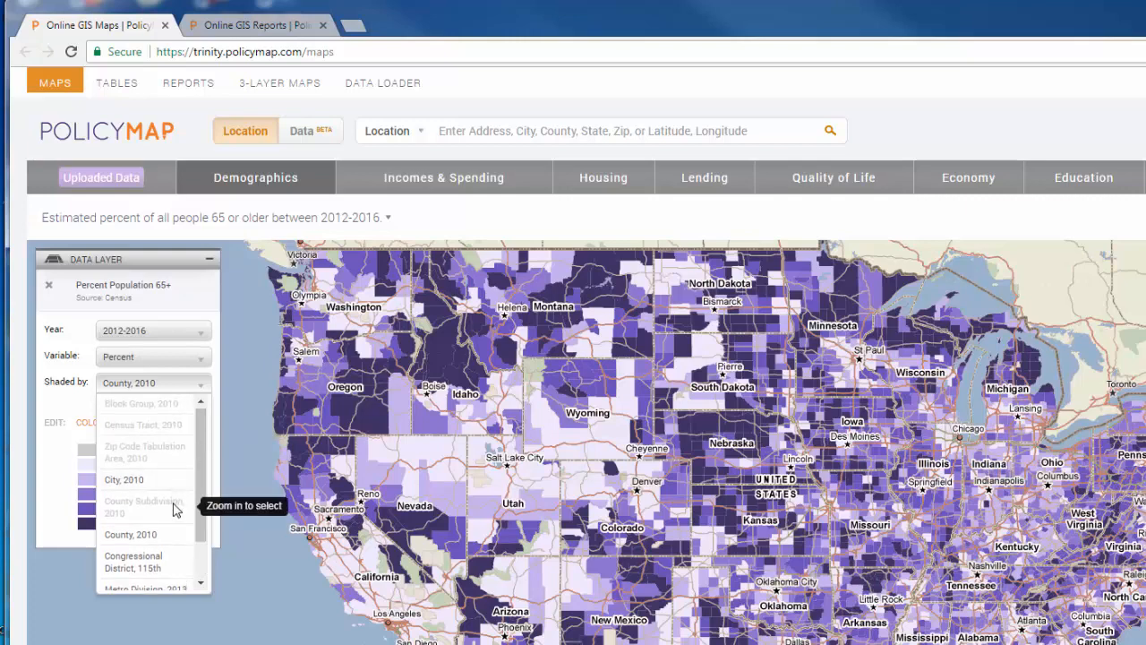
click(201, 390)
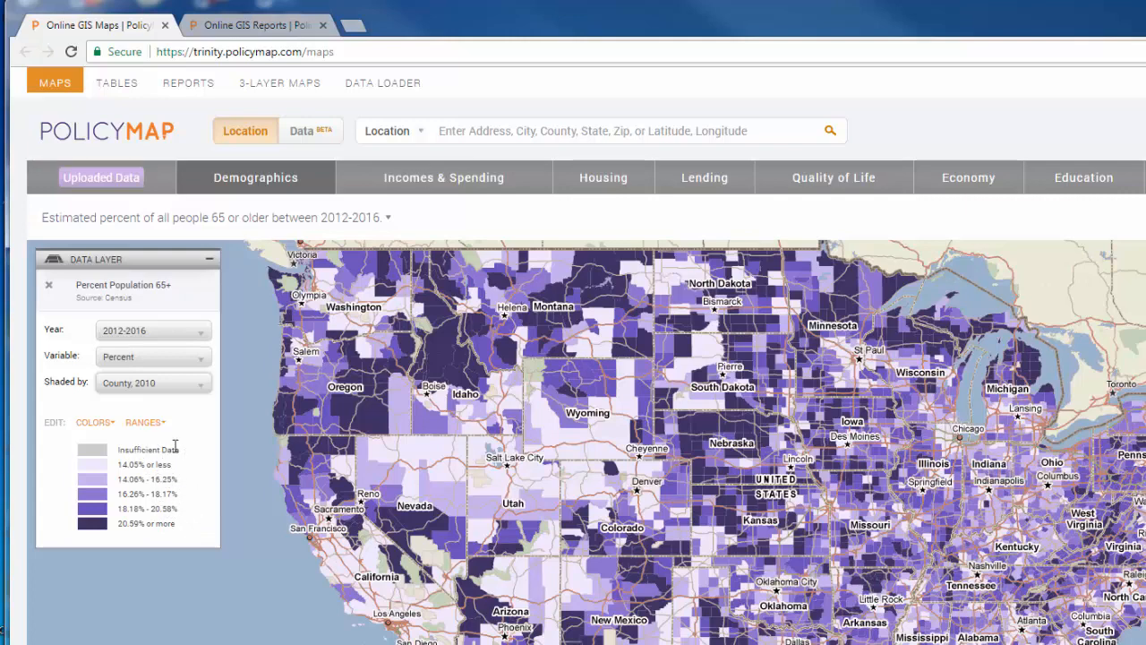
click(143, 421)
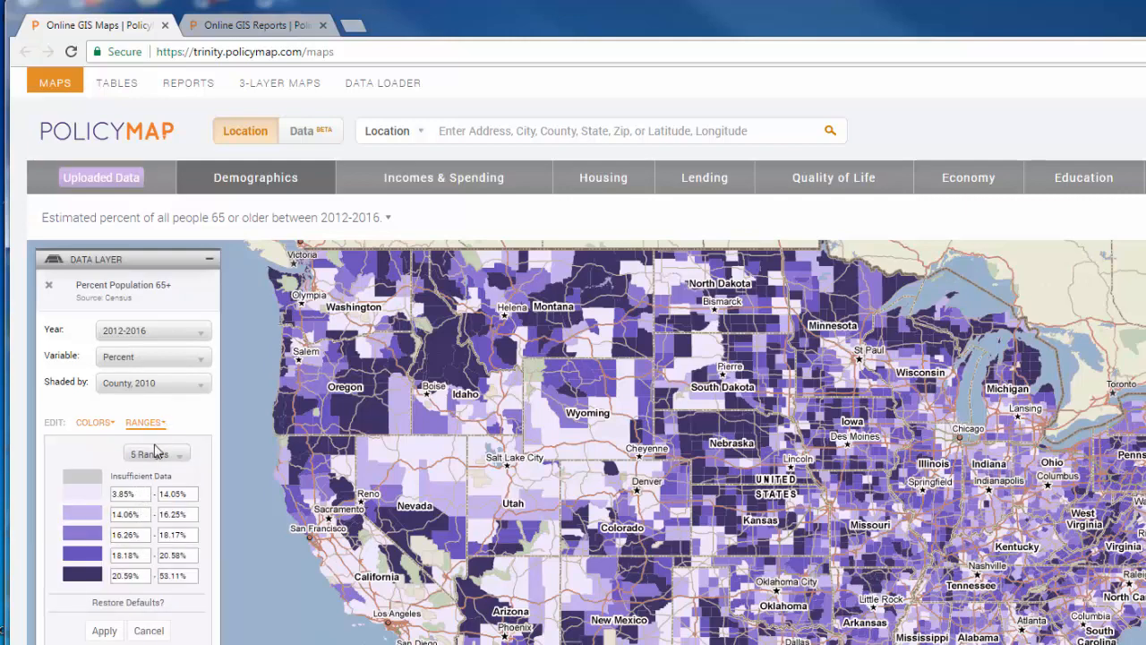
click(135, 576)
click(177, 456)
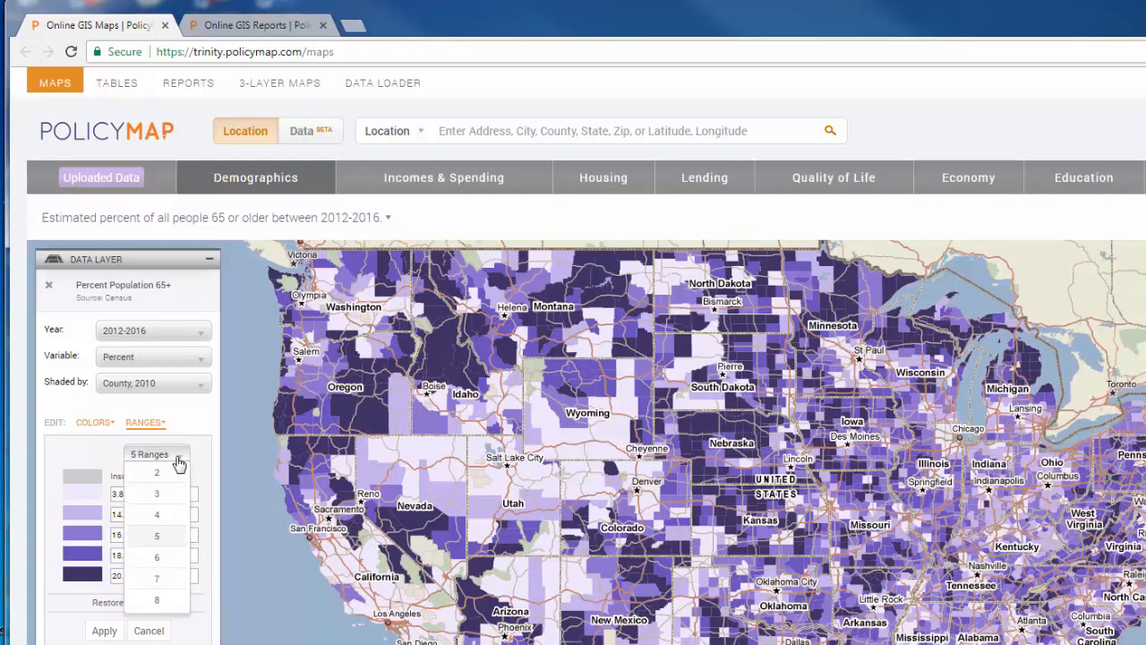
click(178, 458)
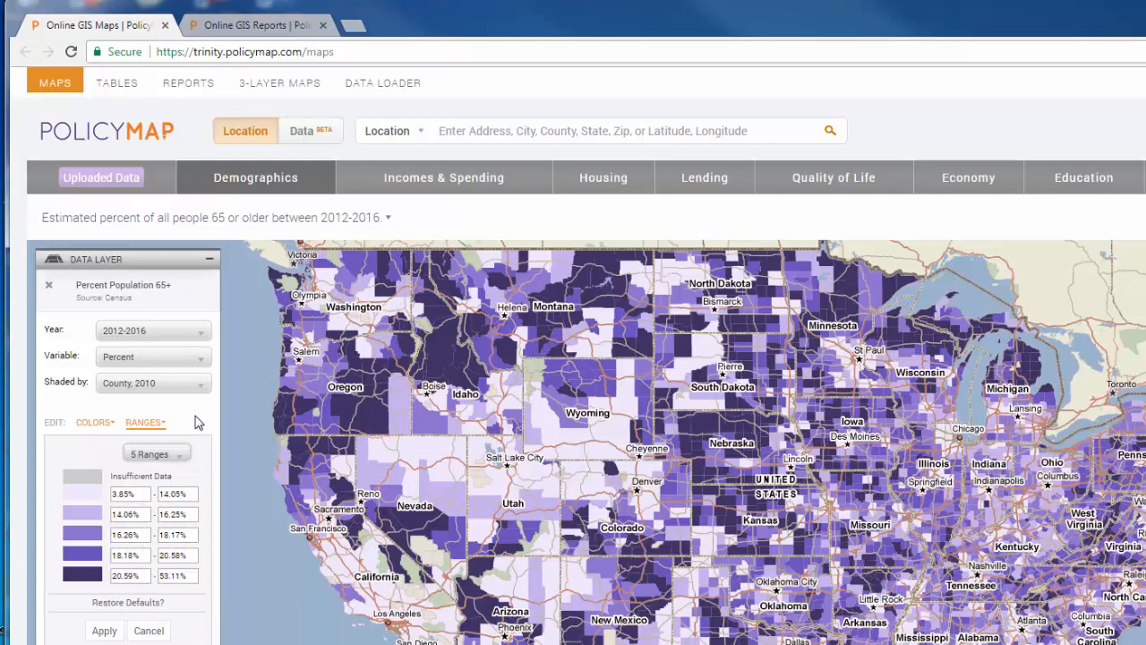
click(149, 630)
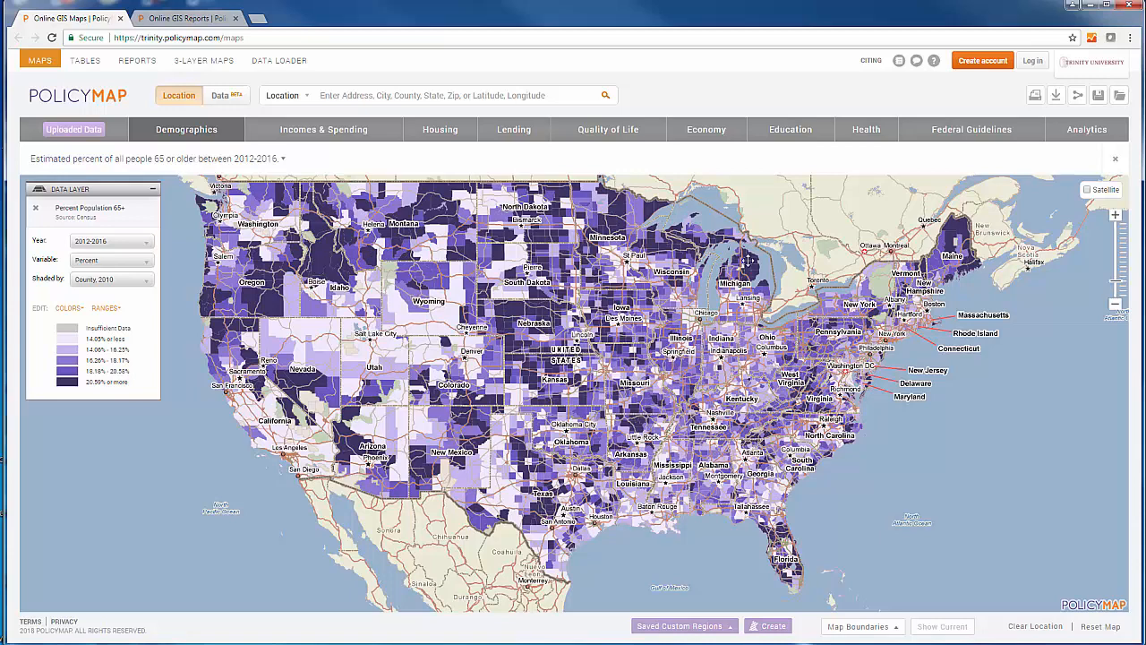
Add the Nursing Facilities data points from the Health category to the map.
click(868, 136)
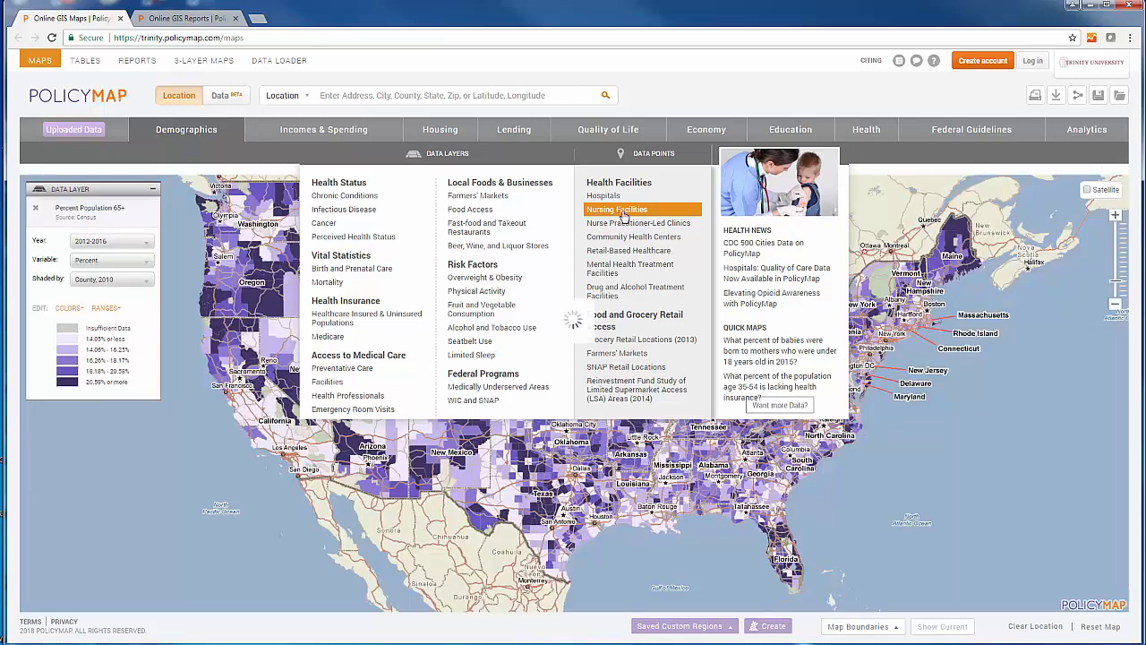
click(624, 211)
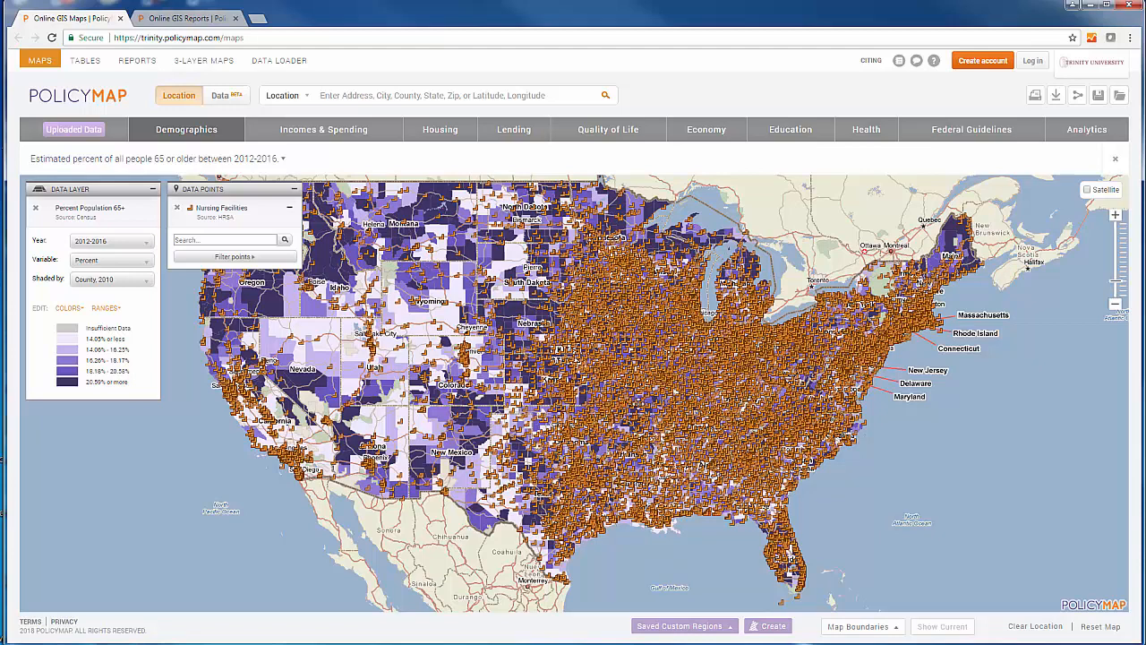
Zoom into Texas around San Antonio to examine the elderly population shading and nursing facility points.
click(1115, 216)
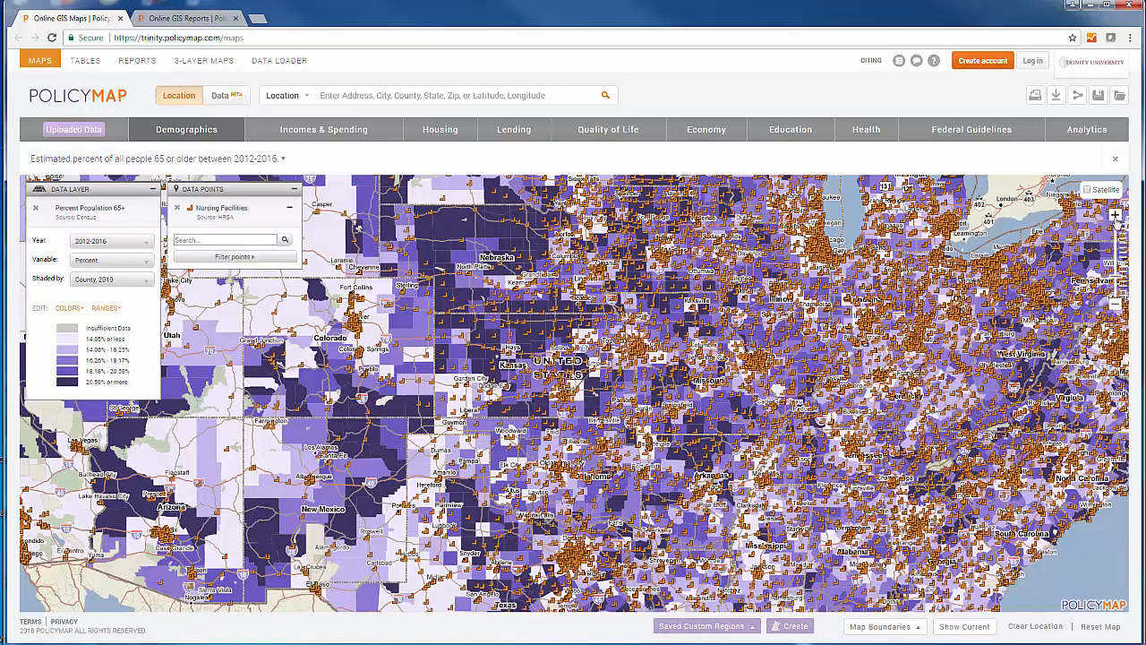
click(1116, 216)
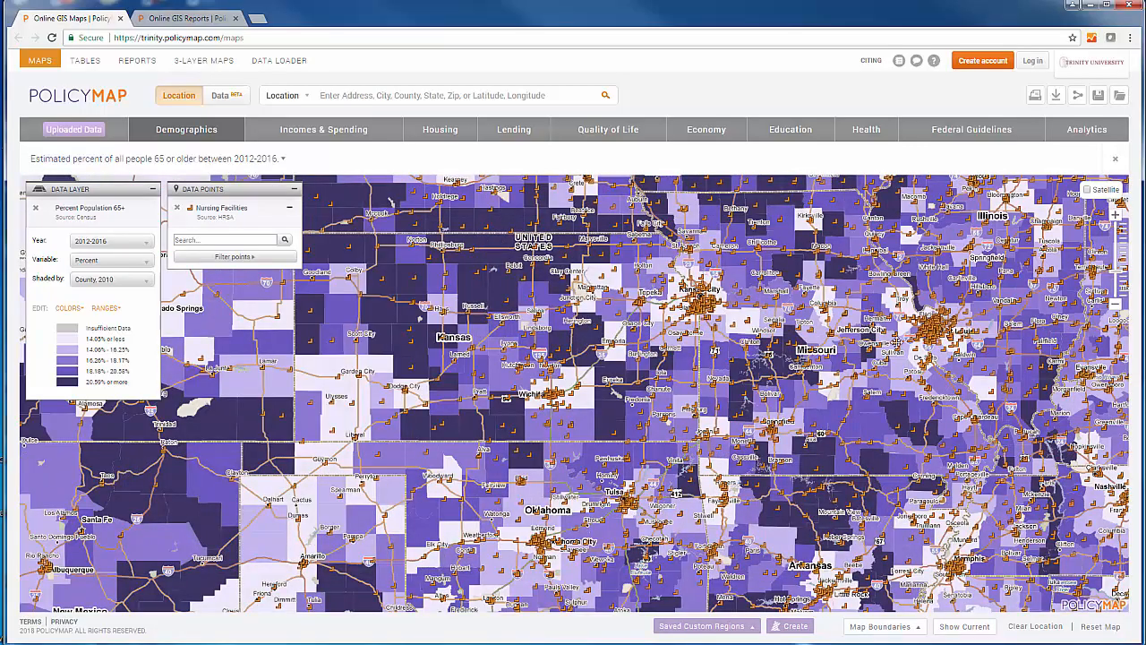
drag(704, 575, 768, 338)
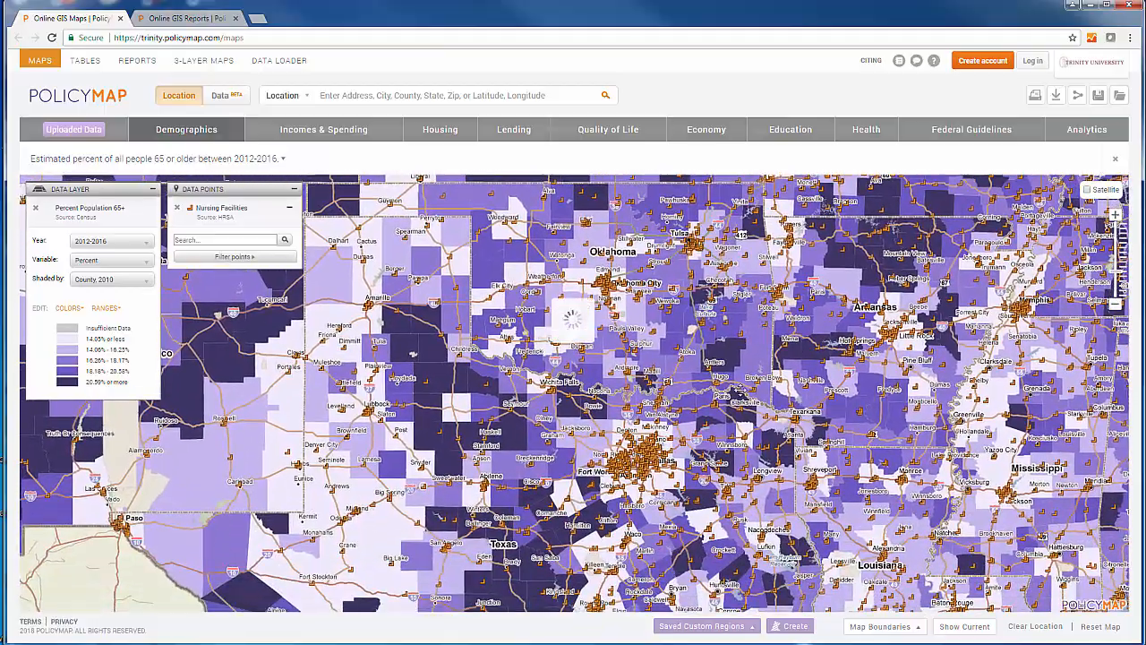
drag(697, 526, 721, 366)
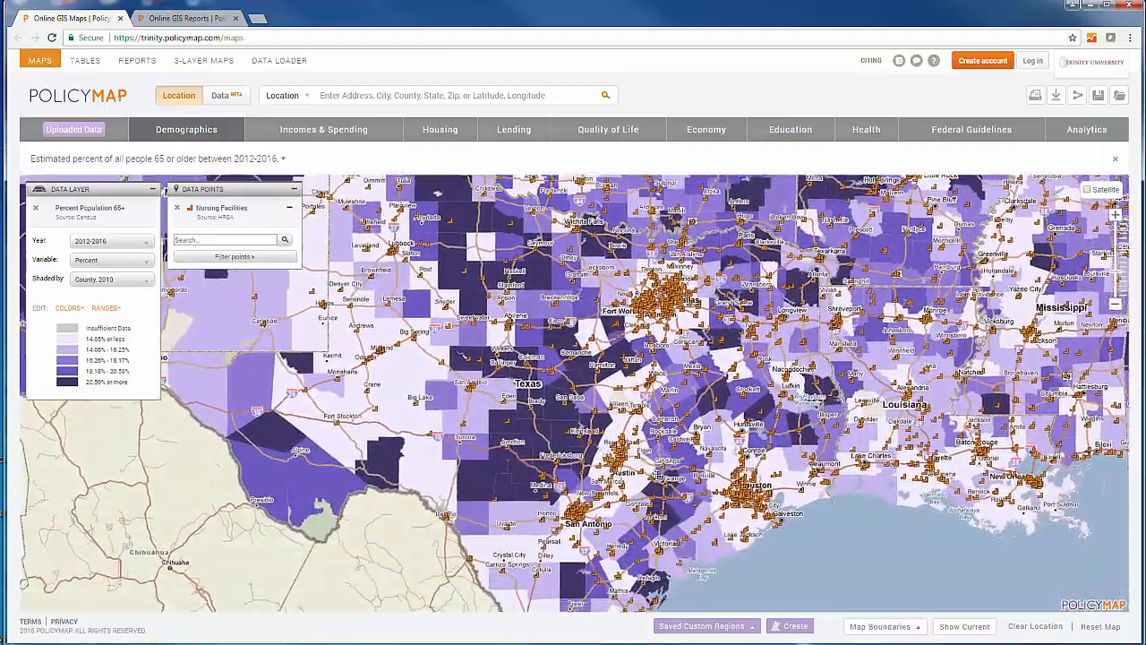
drag(622, 478, 673, 319)
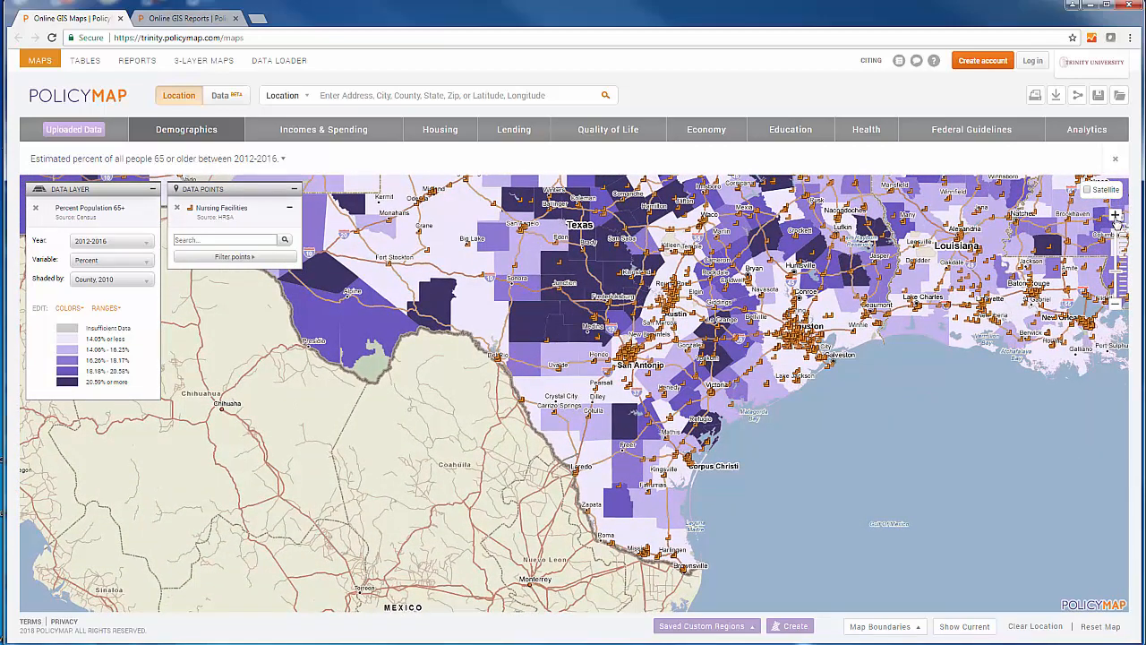
click(1116, 217)
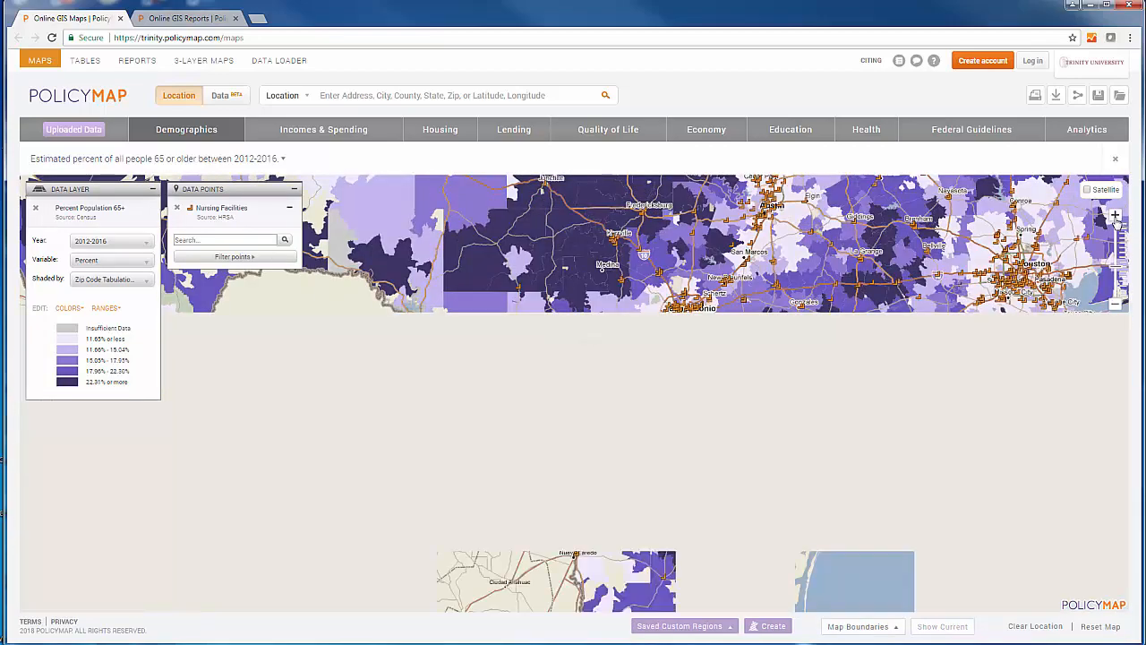
click(1115, 217)
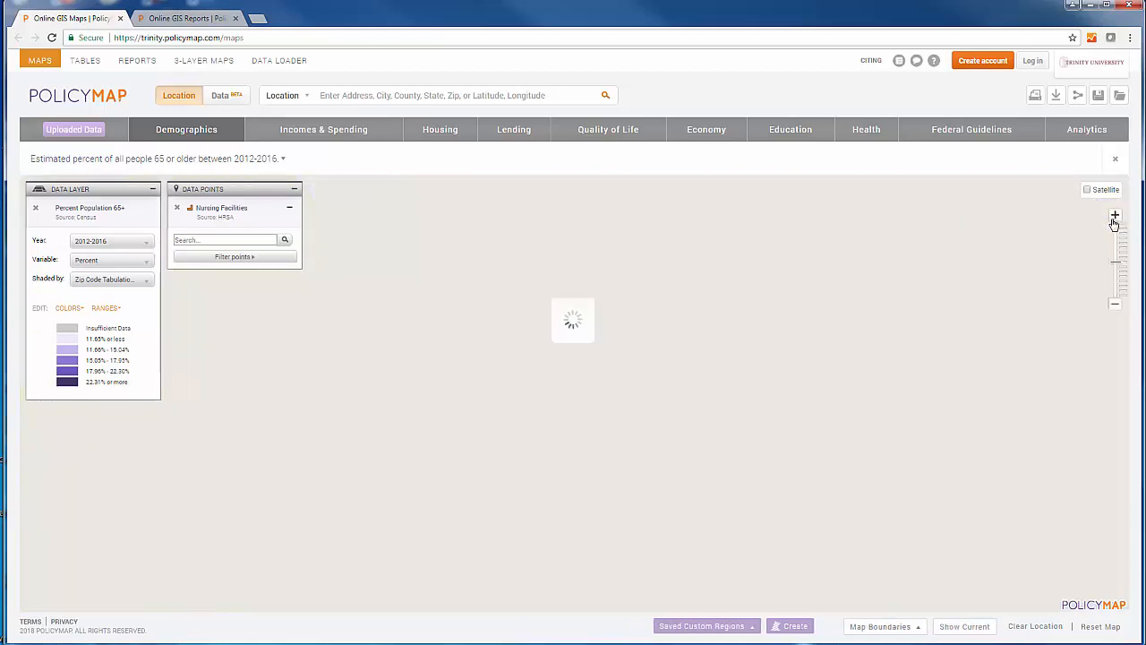
drag(948, 340, 876, 479)
click(1114, 217)
drag(985, 363, 754, 430)
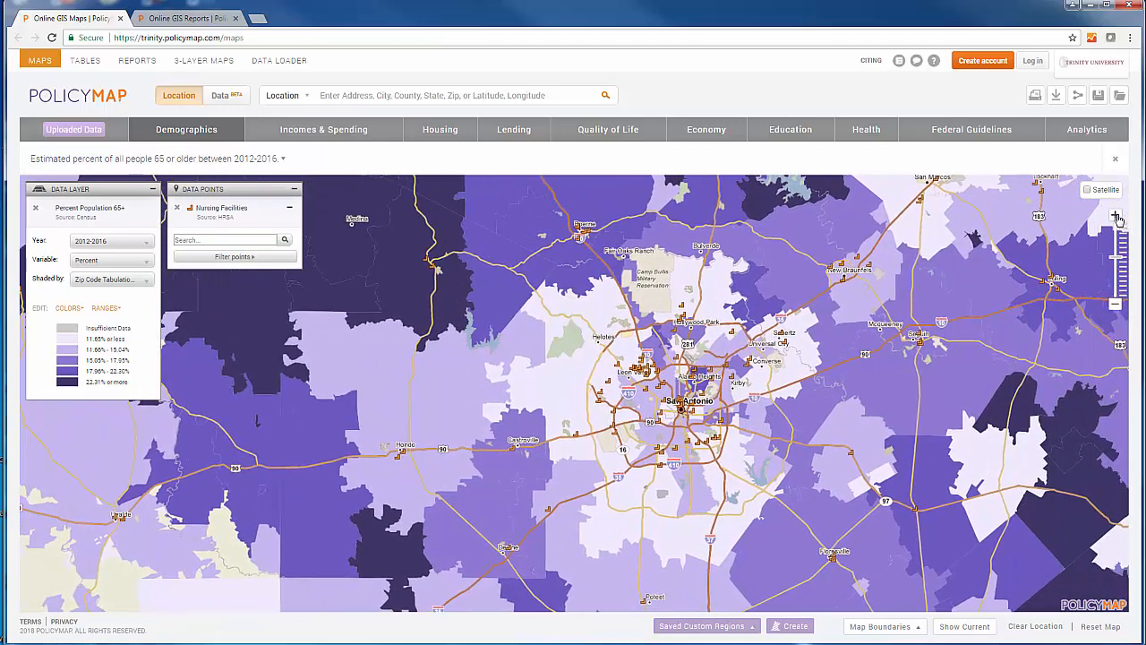
Zoom in closer on central San Antonio to view the census-tract shading and nursing facility points.
click(1116, 216)
drag(961, 396, 761, 370)
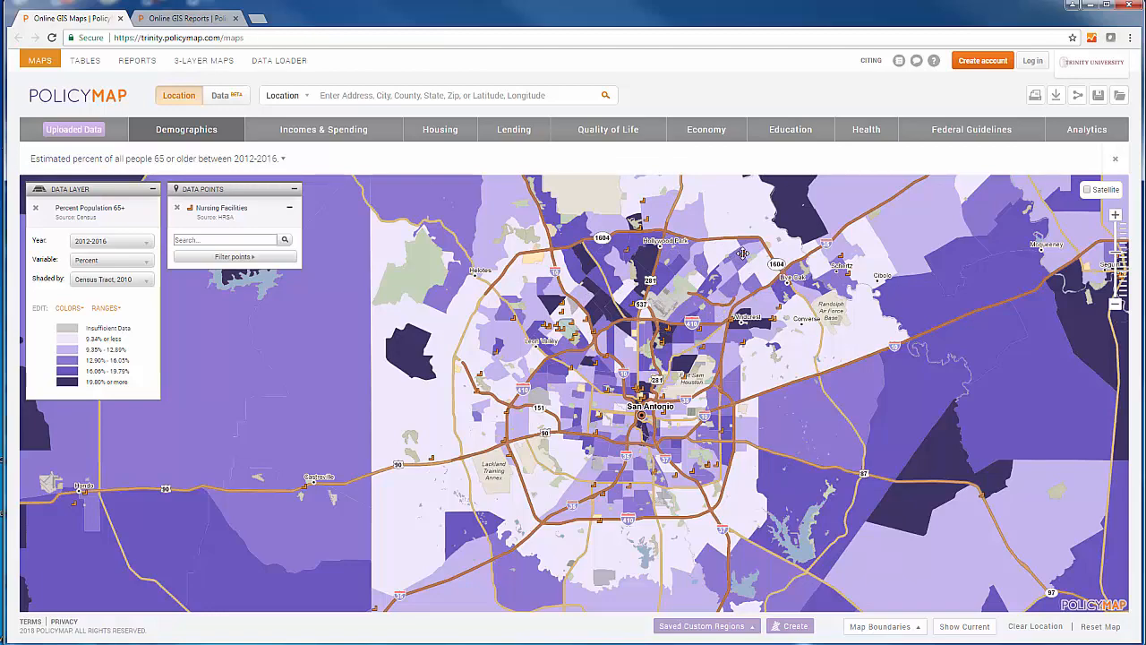
click(742, 253)
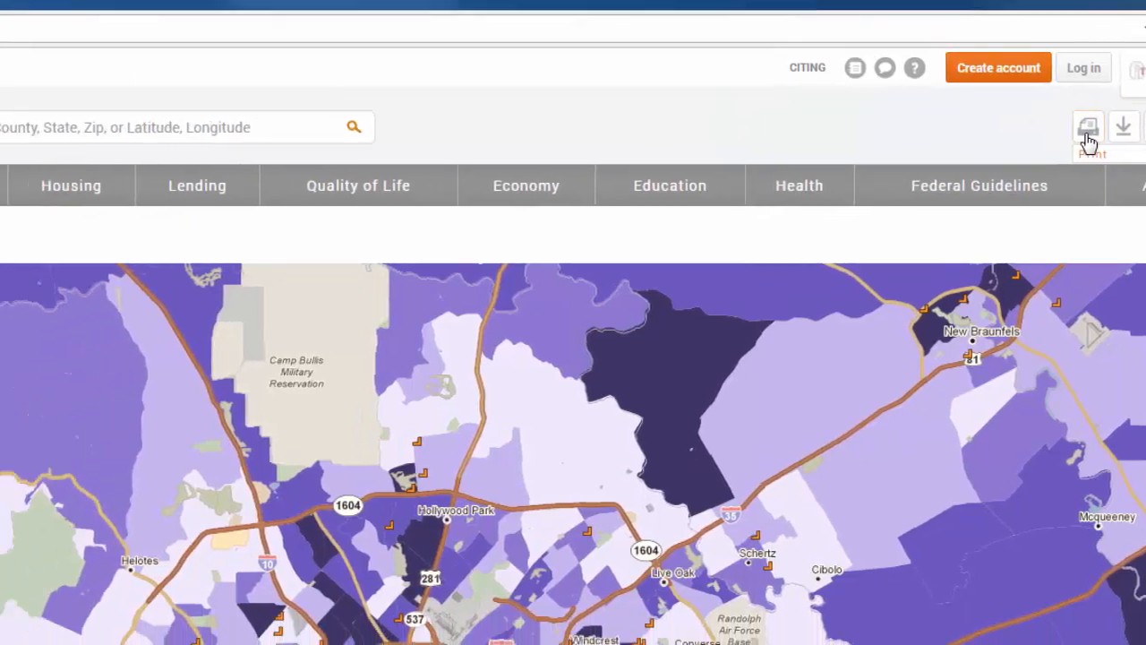
Open the Export Your Work as an Image dialog and zoom and pan the preview map.
click(956, 164)
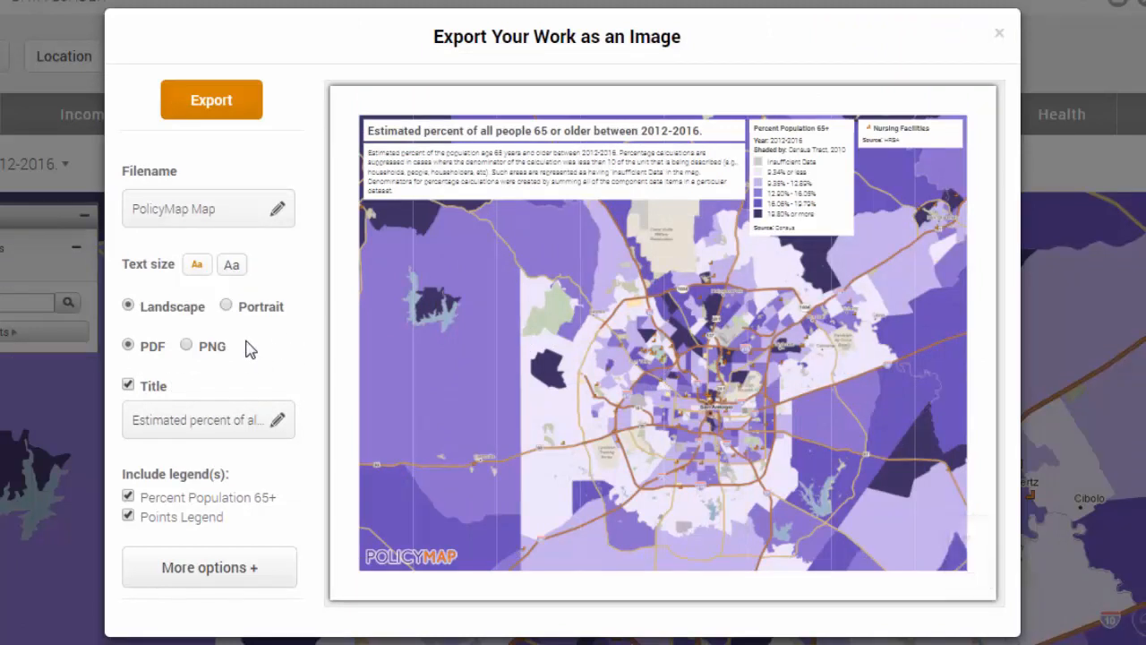
mouse_move(756, 373)
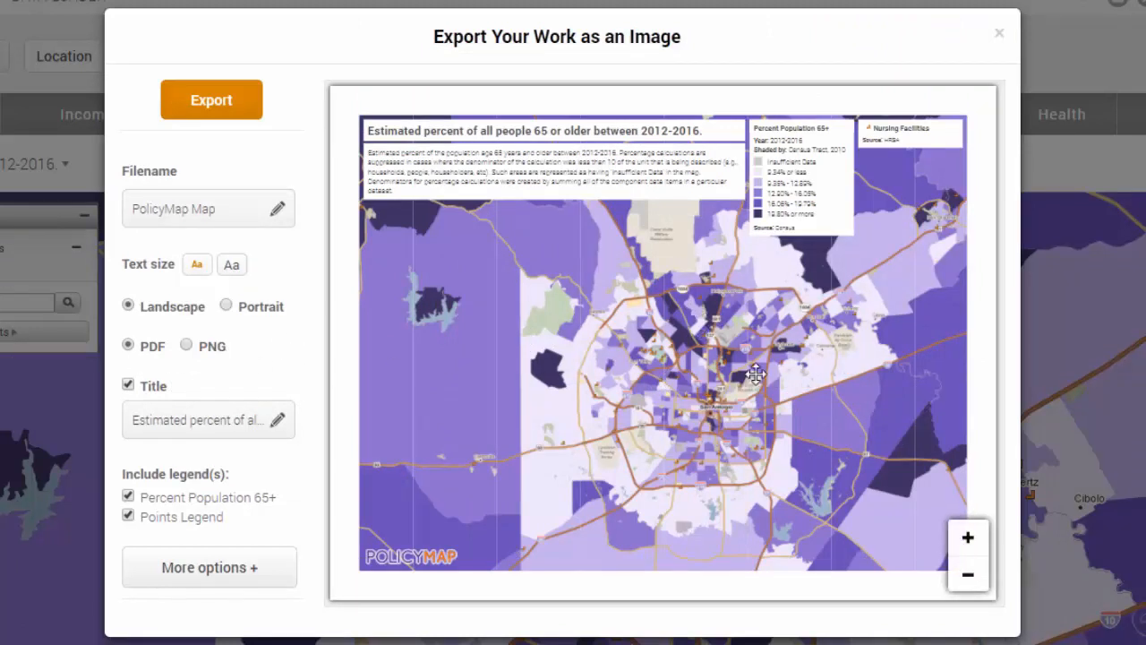
click(967, 540)
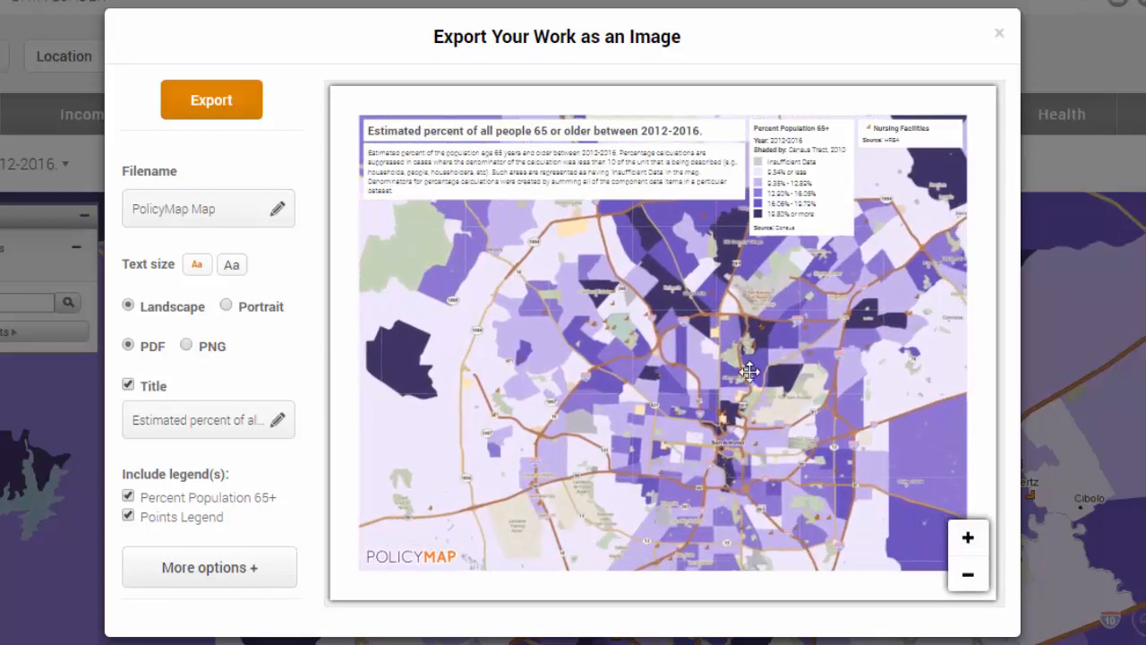
click(967, 540)
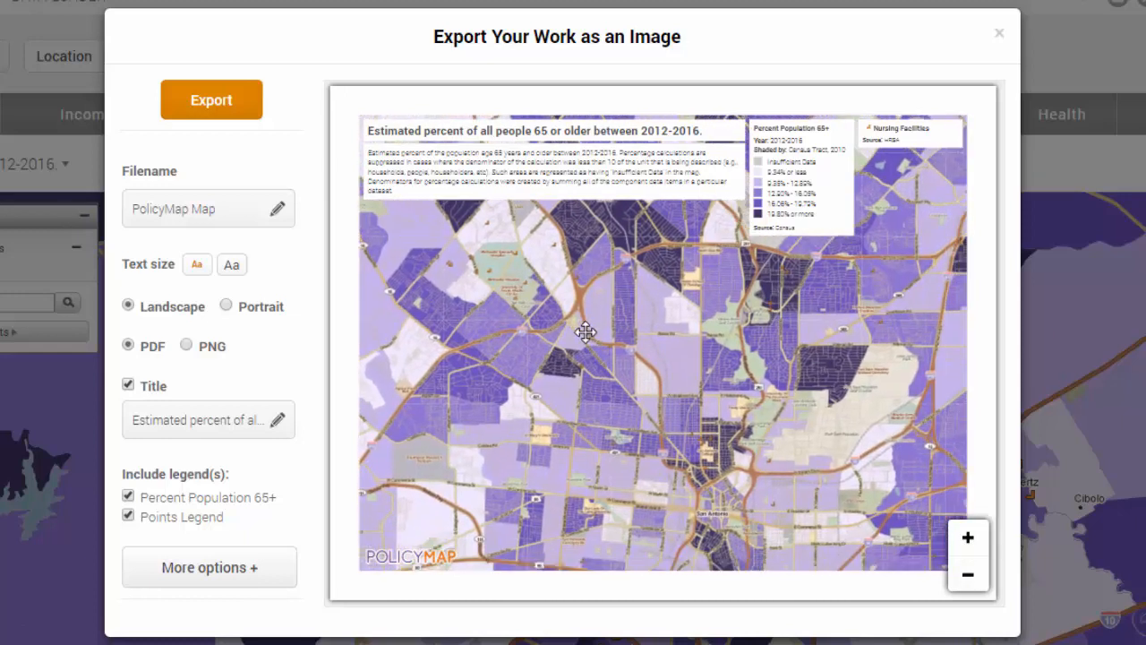
drag(668, 458, 666, 432)
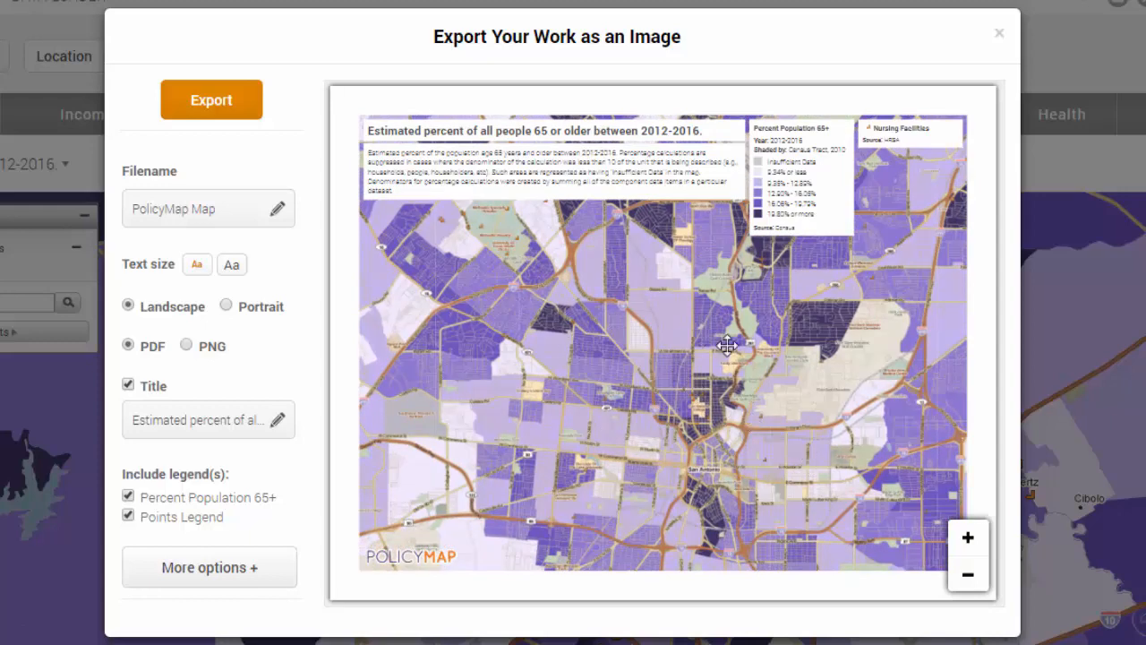
click(977, 584)
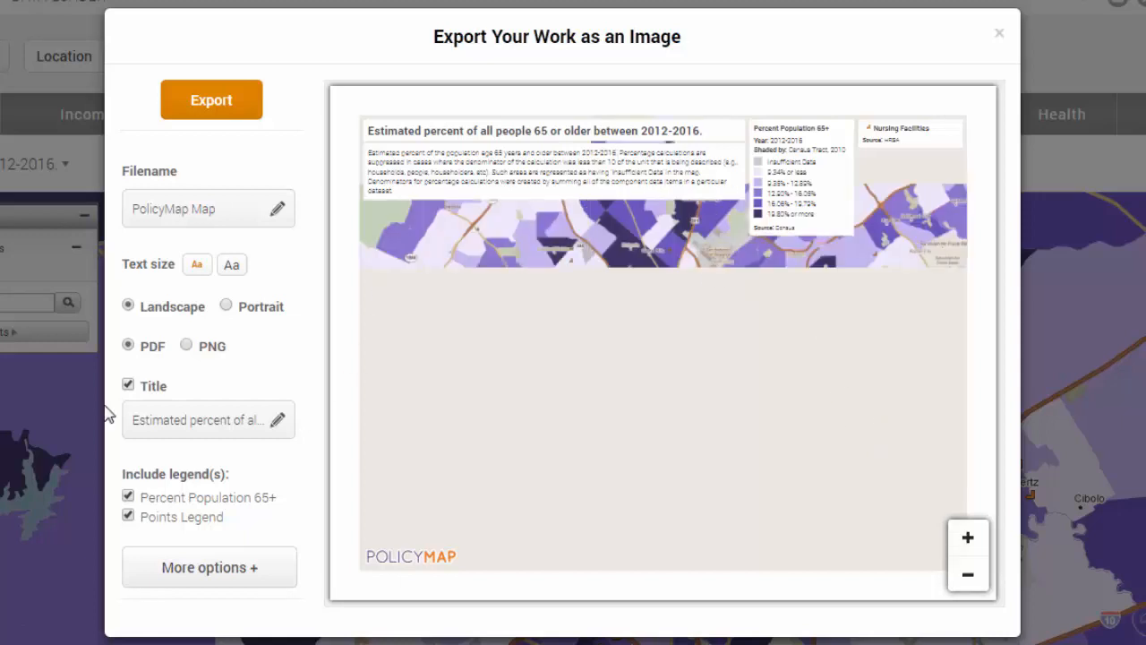
Toggle the export Title option off and back on.
click(128, 386)
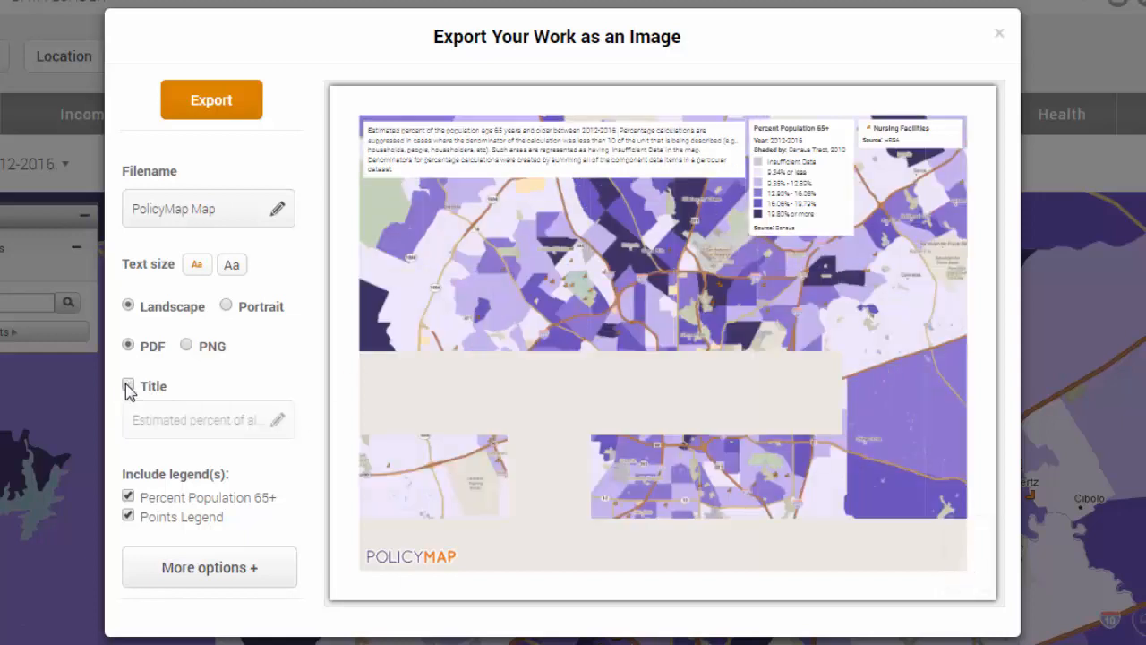
click(130, 386)
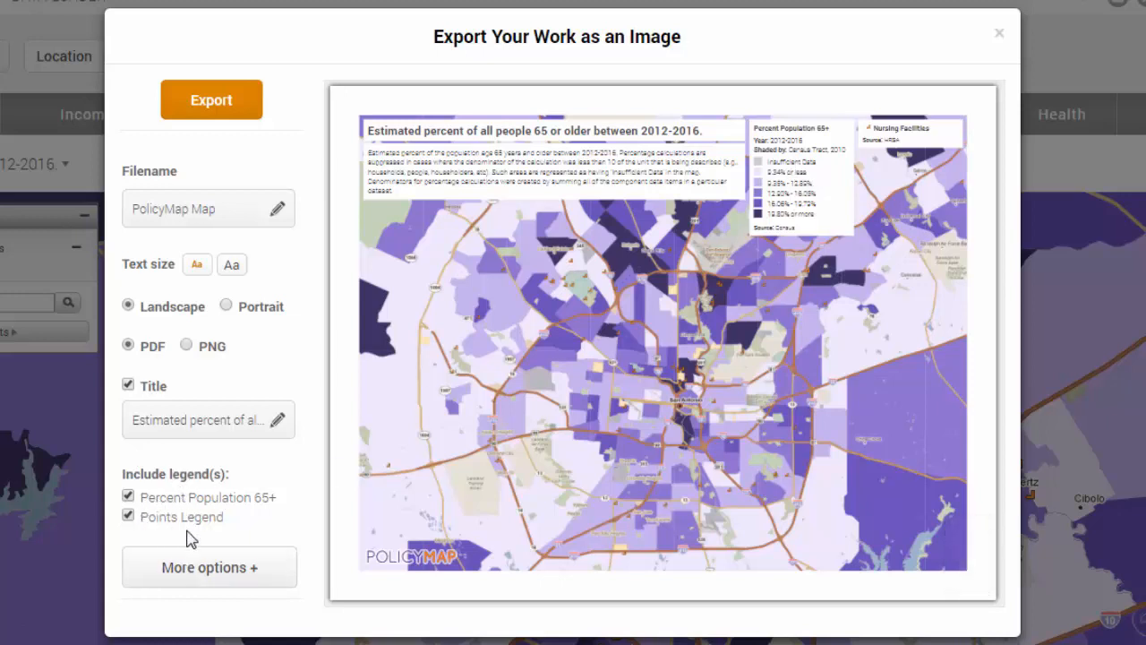
Expand the additional export options, scroll through them, and close the export dialog without exporting.
click(262, 577)
drag(316, 490, 319, 589)
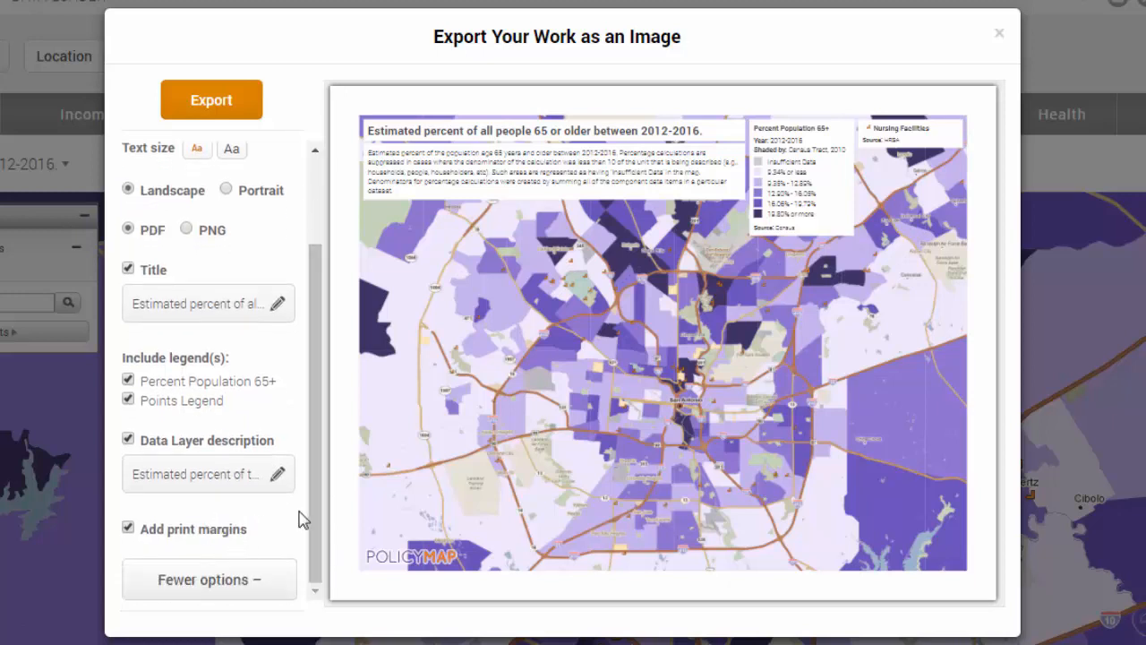
drag(316, 309, 317, 209)
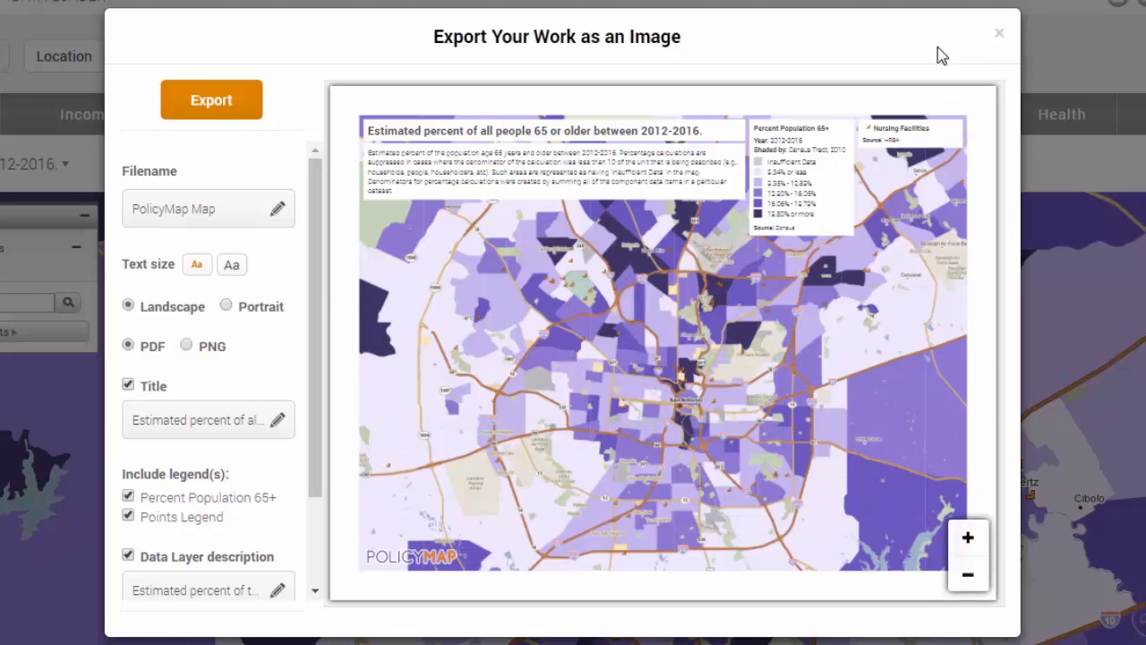
click(999, 36)
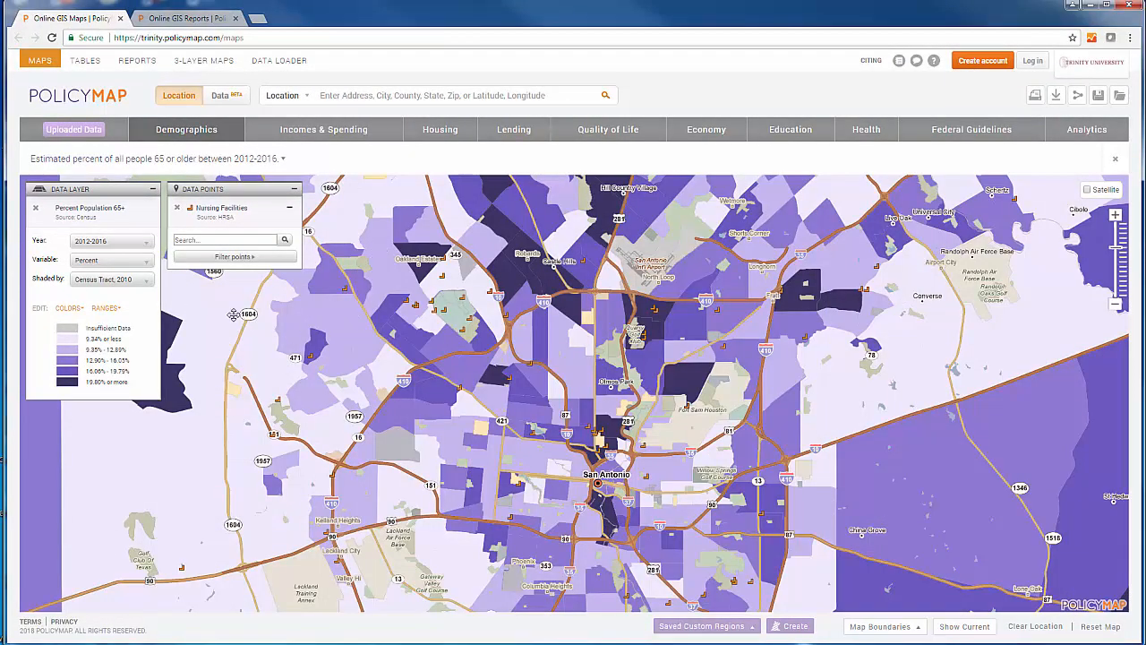
Remove the Nursing Facilities points from the map and start resetting the map.
click(178, 212)
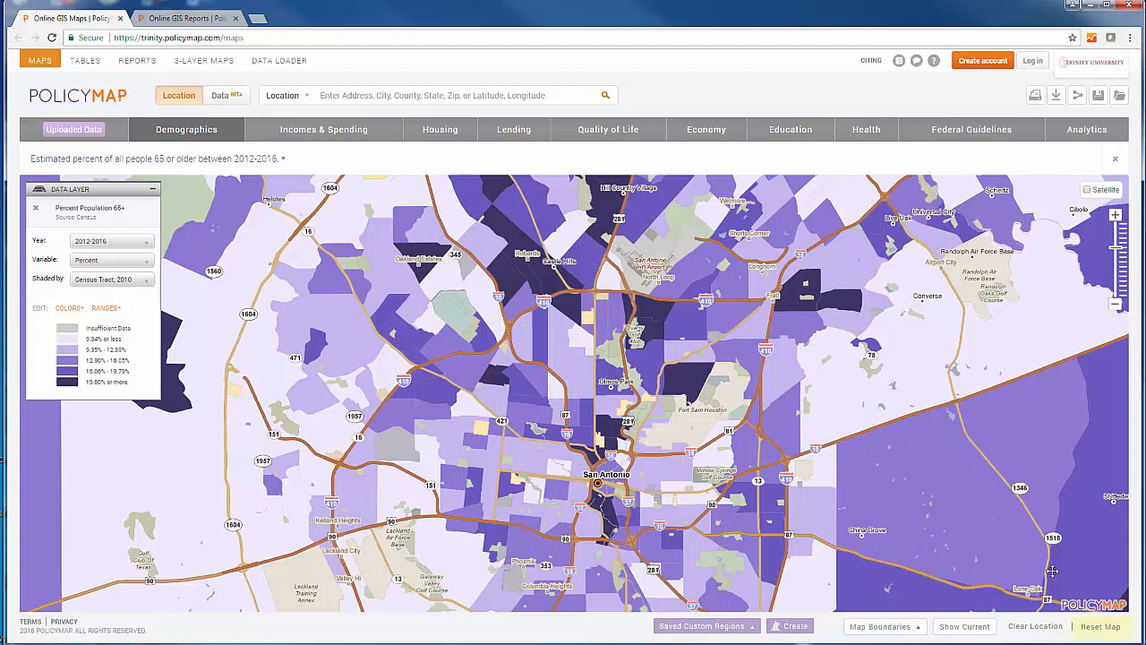
click(1096, 628)
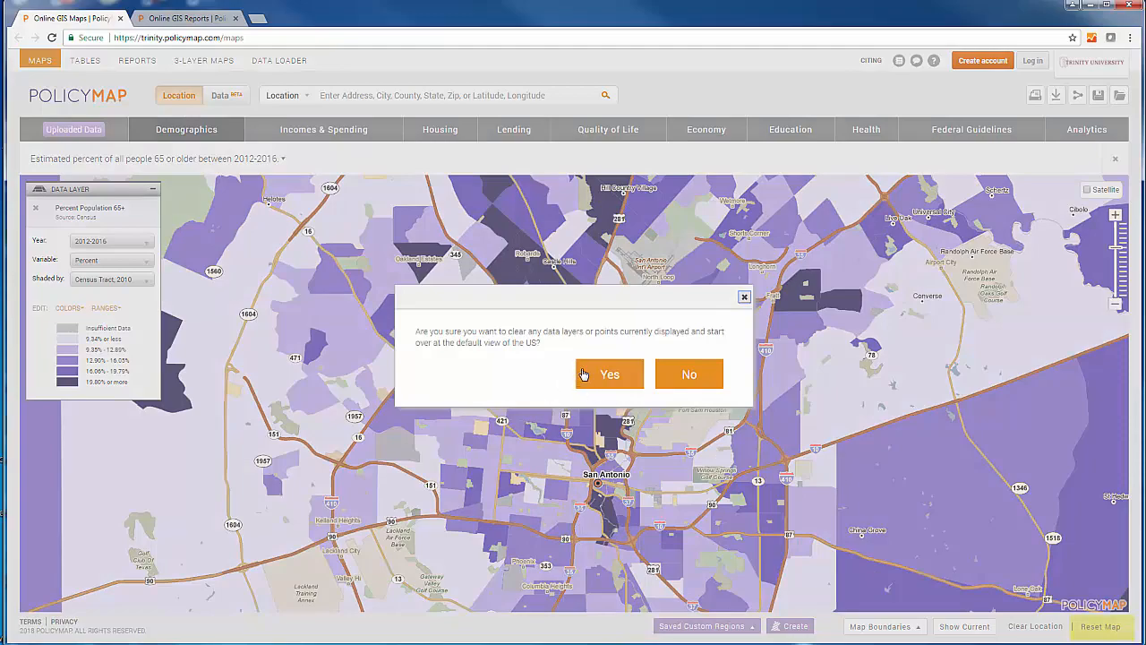